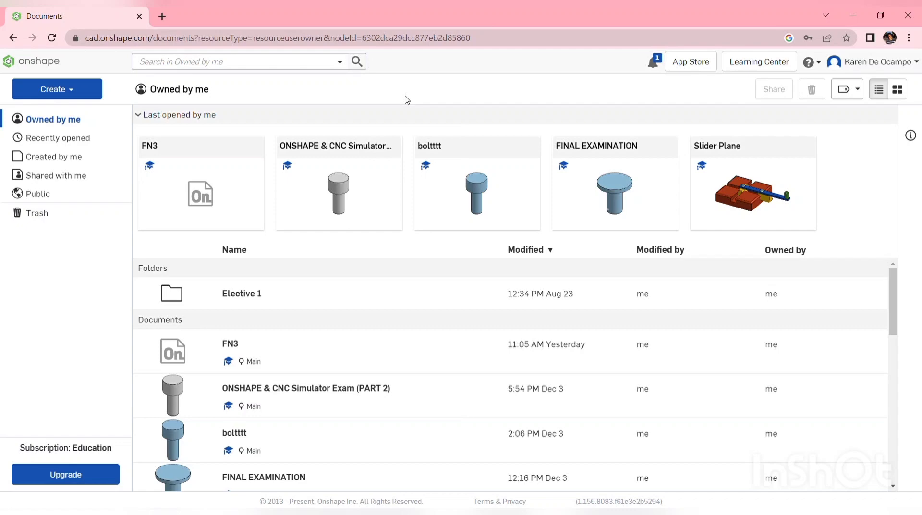
# Step: Create a new blank Onshape document named 'Spinner'
pyautogui.click(74, 94)
pyautogui.click(80, 120)
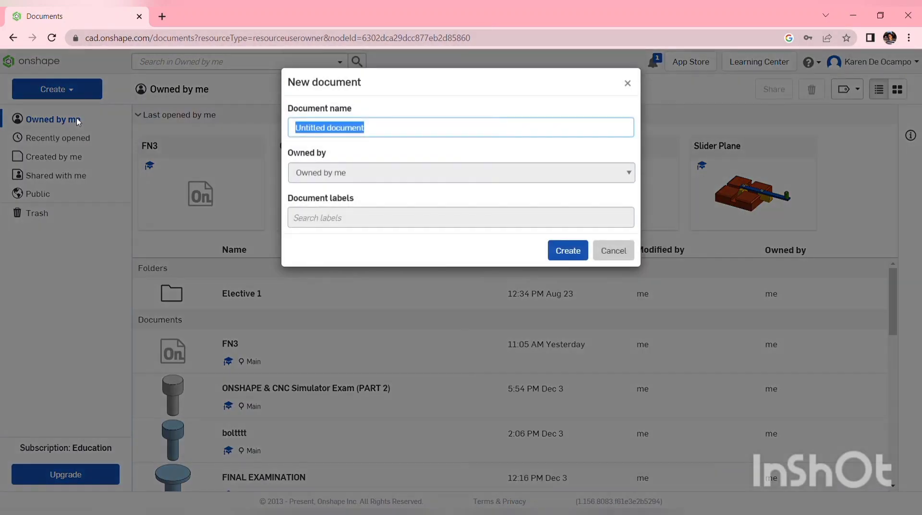
pyautogui.press('BackSpace')
pyautogui.write('S')
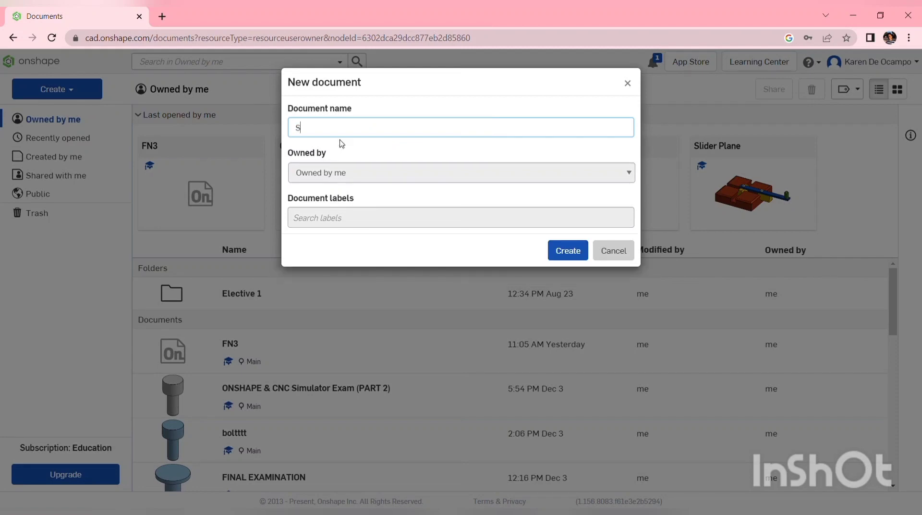
pyautogui.write('pinner')
pyautogui.click(564, 252)
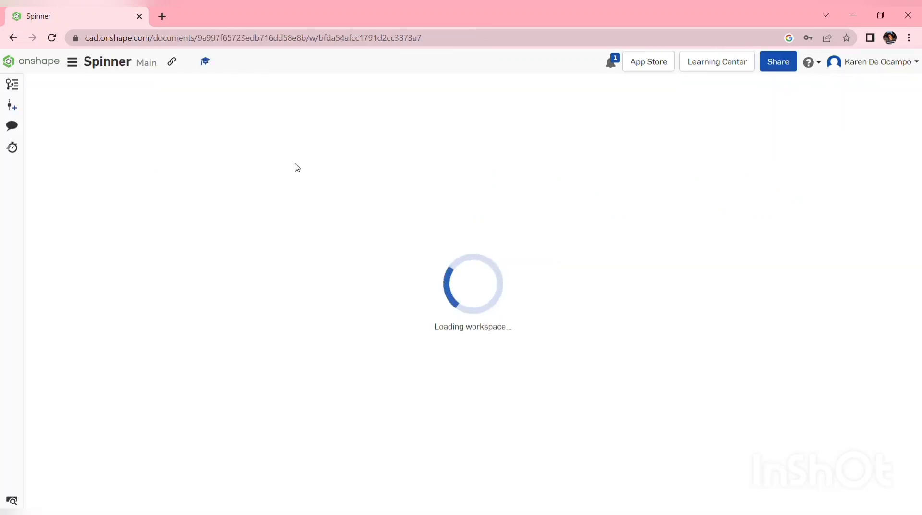
# Step: Set the workspace length unit to millimeters
pyautogui.click(72, 61)
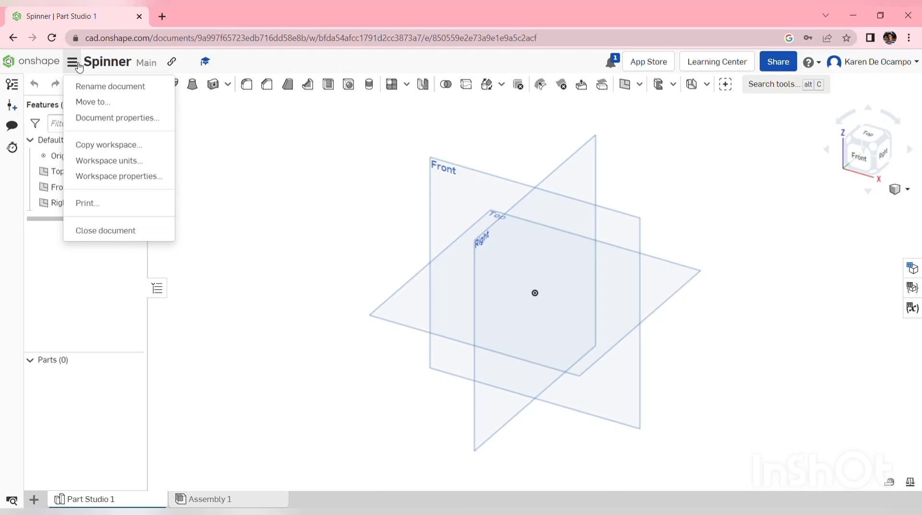
pyautogui.click(146, 161)
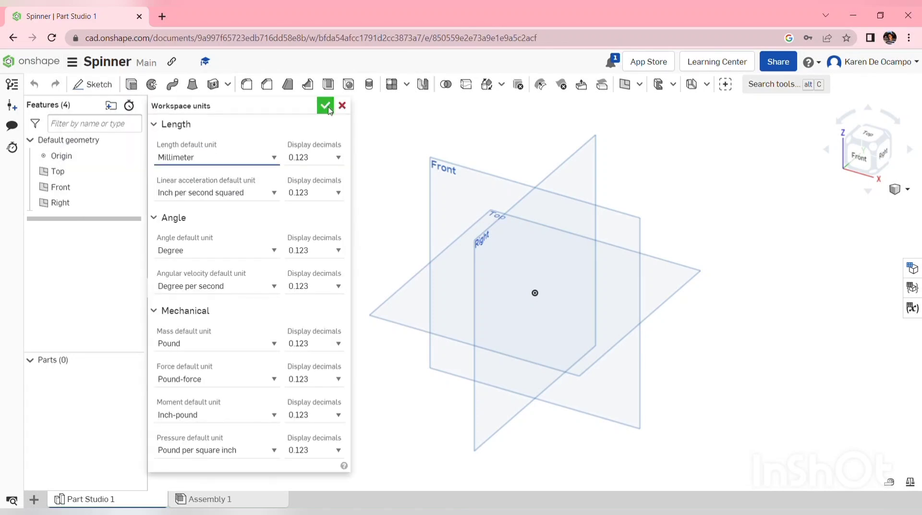
pyautogui.click(325, 105)
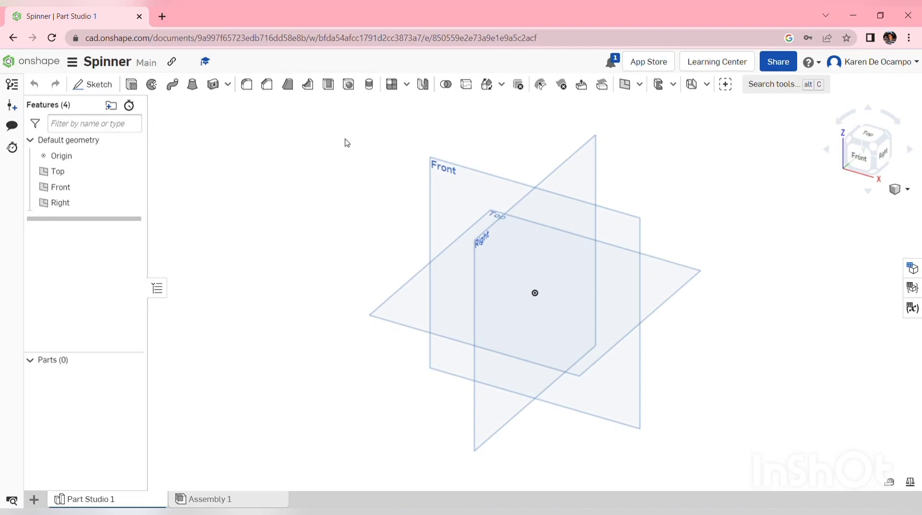
# Step: Start a sketch on the Top plane and view it normal to the sketch plane
pyautogui.click(95, 90)
pyautogui.click(416, 317)
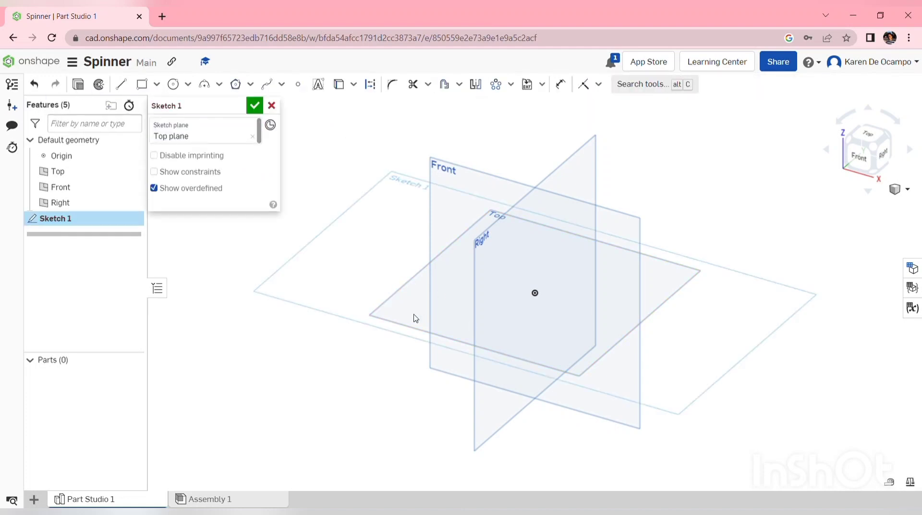
pyautogui.rightClick(354, 332)
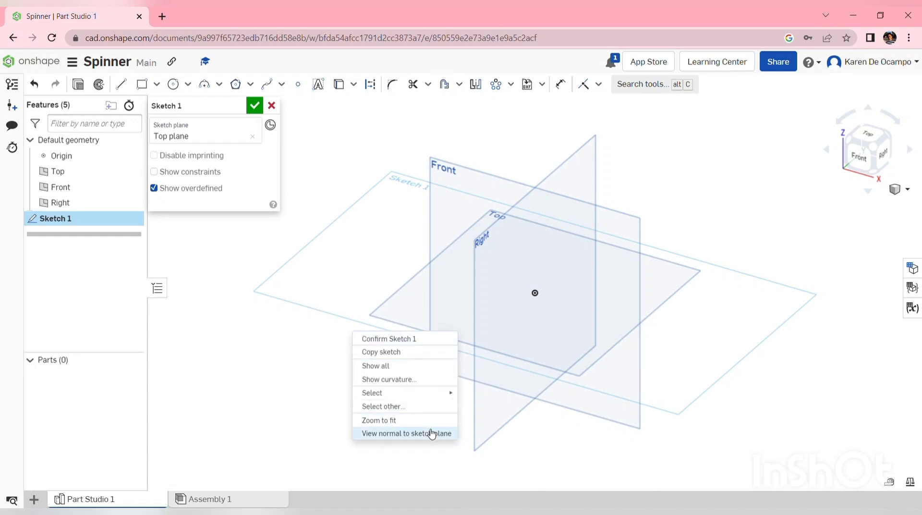
pyautogui.click(431, 434)
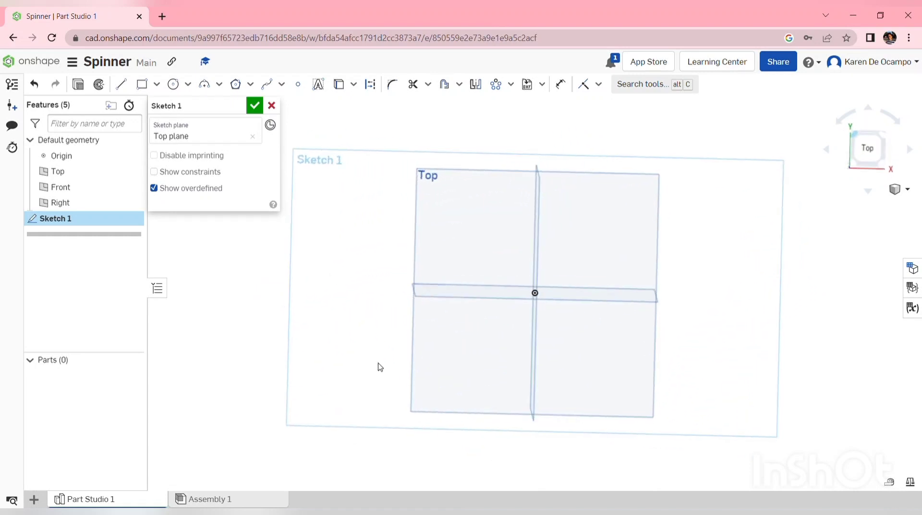
# Step: Draw a 15 mm diameter center-point circle at the origin
pyautogui.click(176, 86)
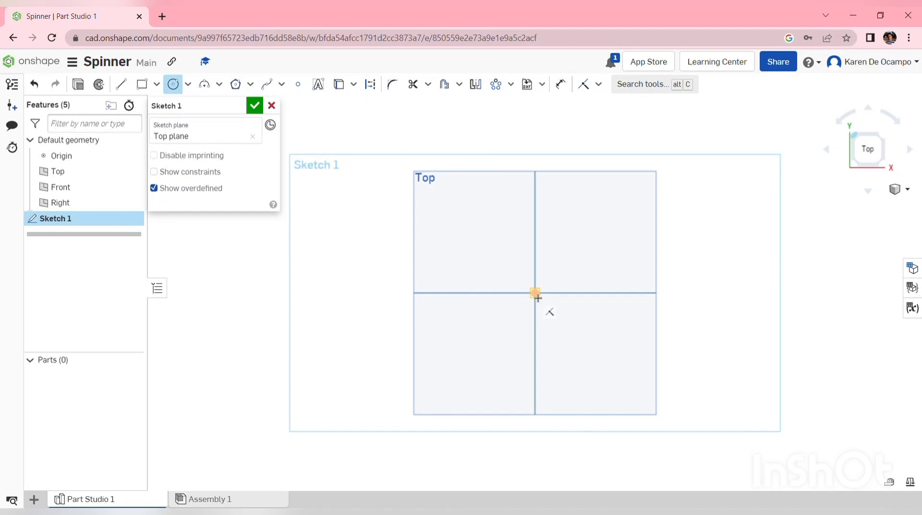
pyautogui.click(535, 292)
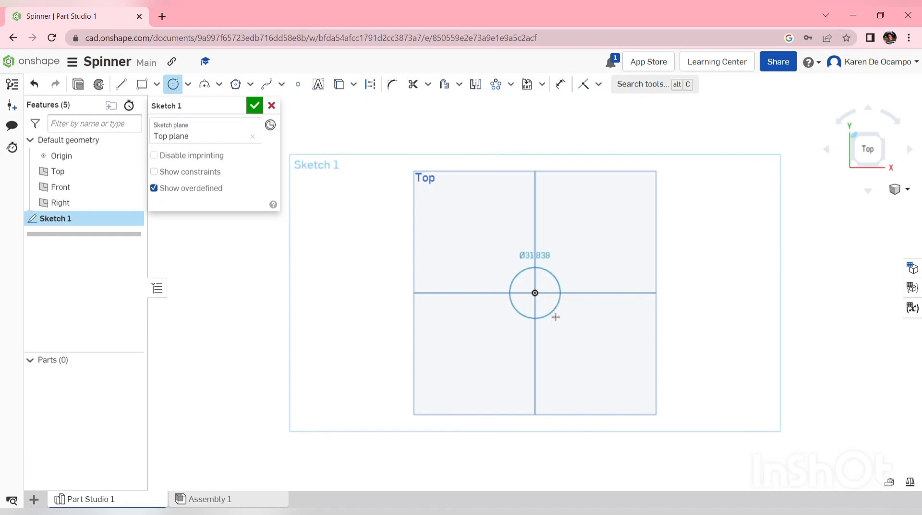
pyautogui.click(555, 316)
pyautogui.write('1')
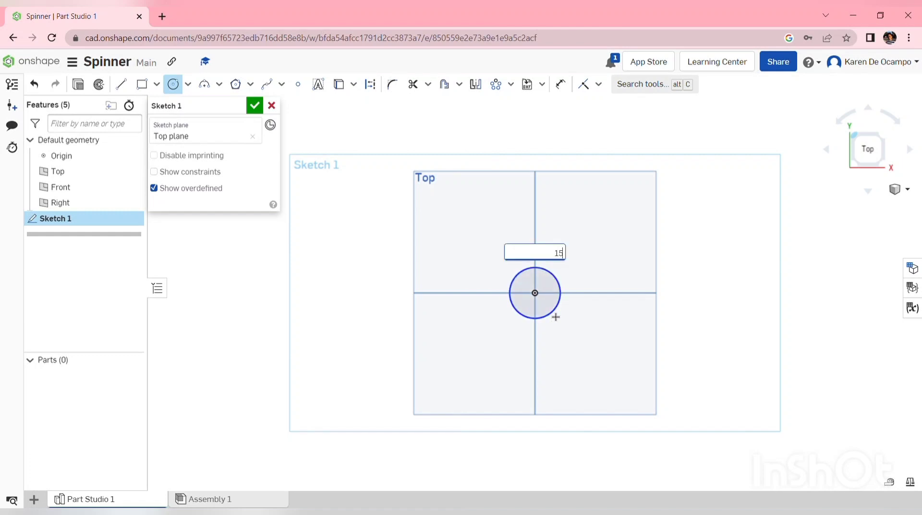
pyautogui.write('5')
pyautogui.press('Return')
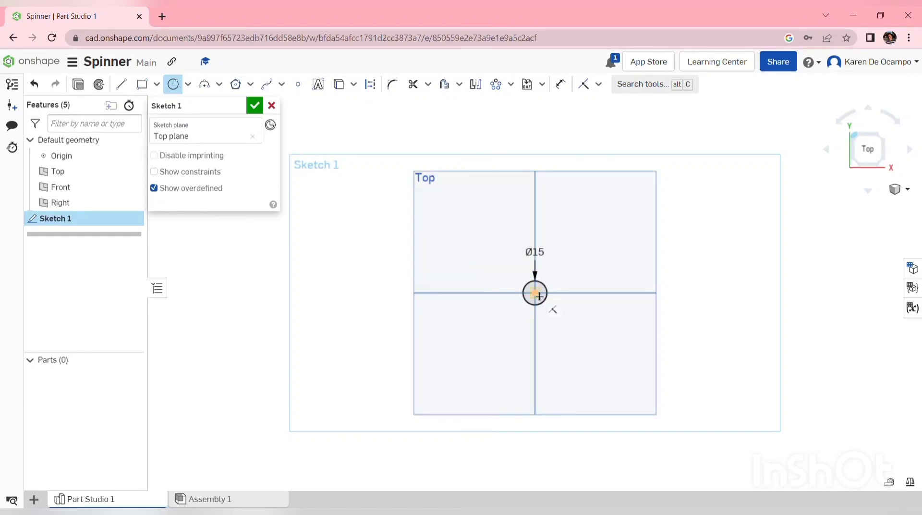
# Step: Draw a concentric 30 mm circle at the origin and move the Ø30 and Ø15 labels left
pyautogui.click(536, 293)
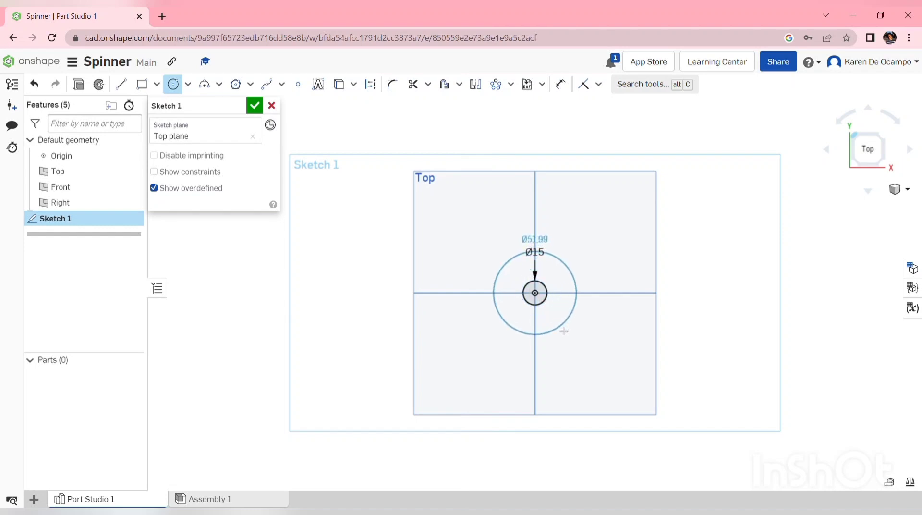
pyautogui.click(564, 331)
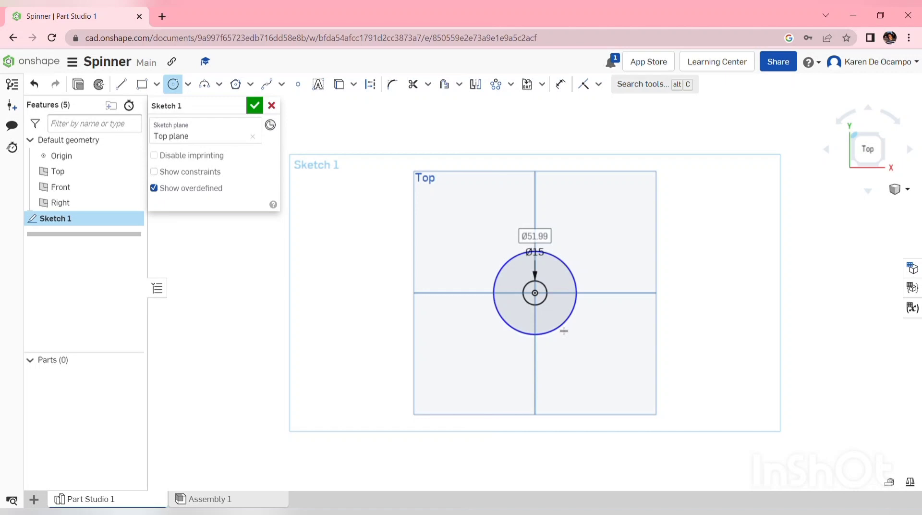
pyautogui.write('30')
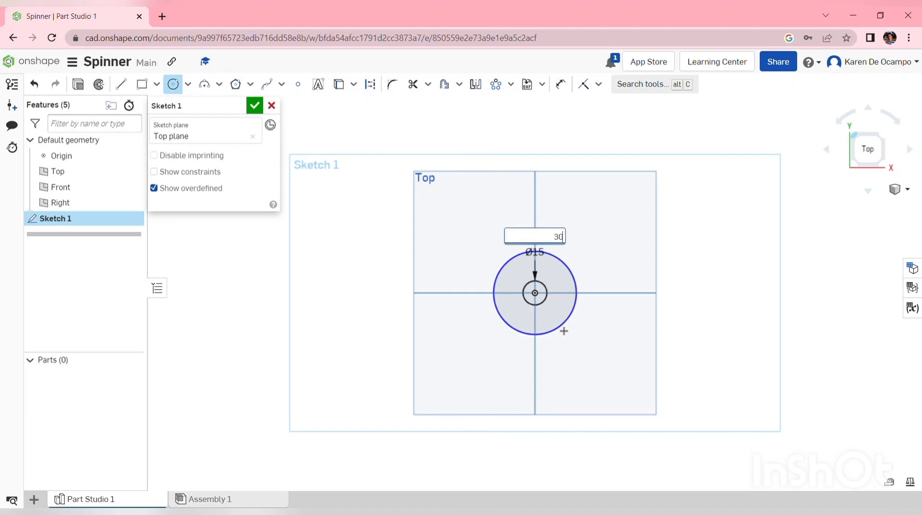
pyautogui.press('Return')
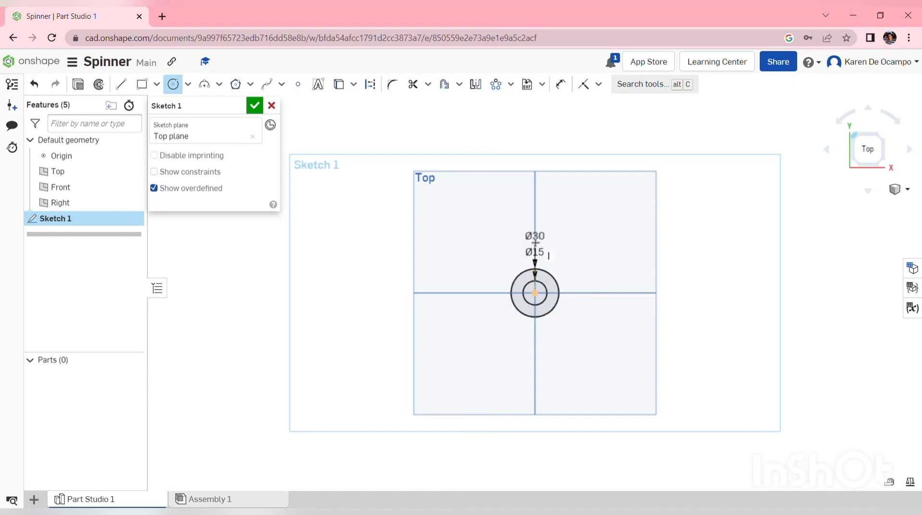
pyautogui.press('Escape')
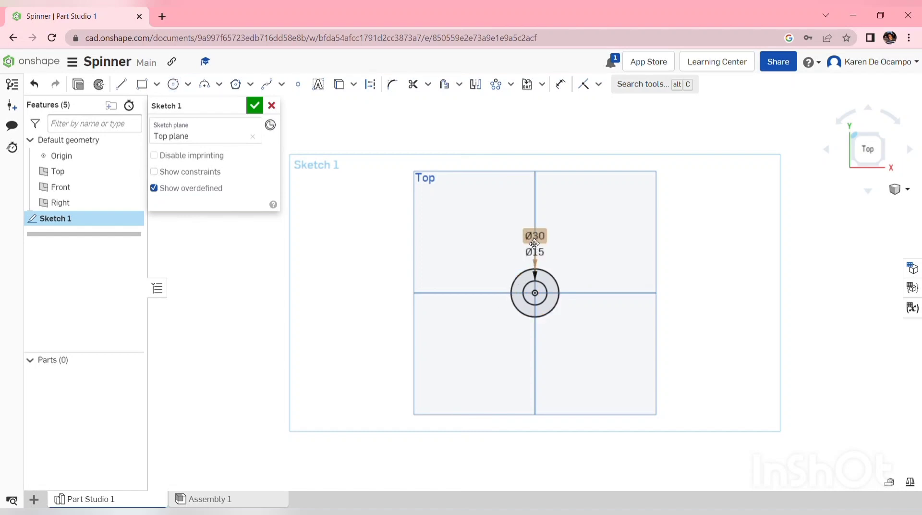
pyautogui.moveTo(534, 243); pyautogui.dragTo(483, 298)
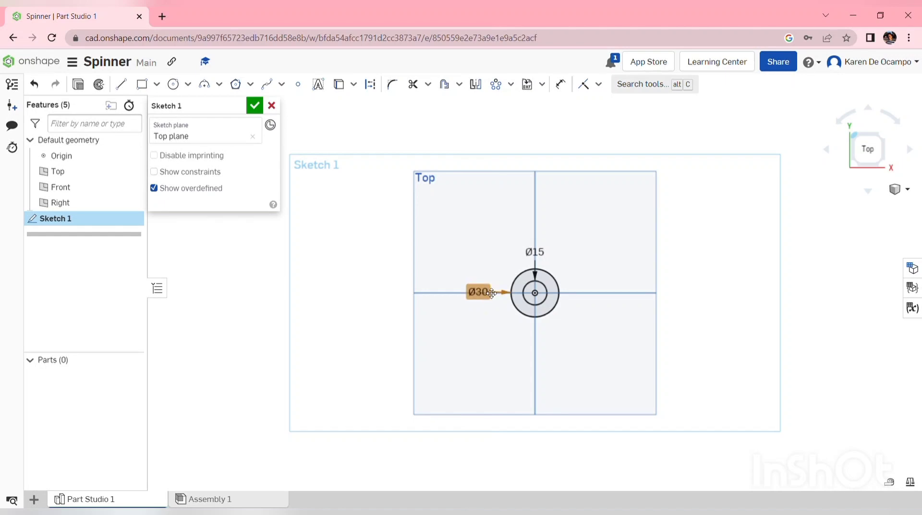
pyautogui.moveTo(532, 254); pyautogui.dragTo(490, 267)
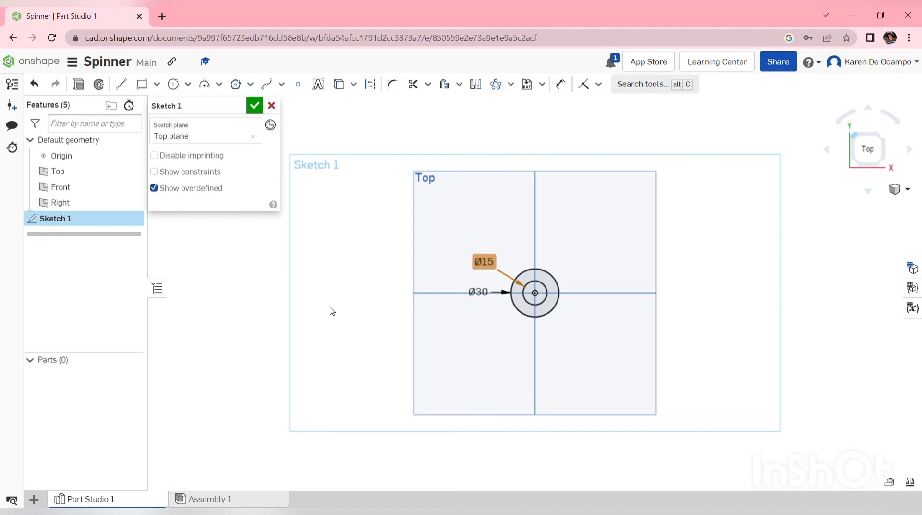
# Step: Draw a vertical line straight down from the origin
pyautogui.click(302, 309)
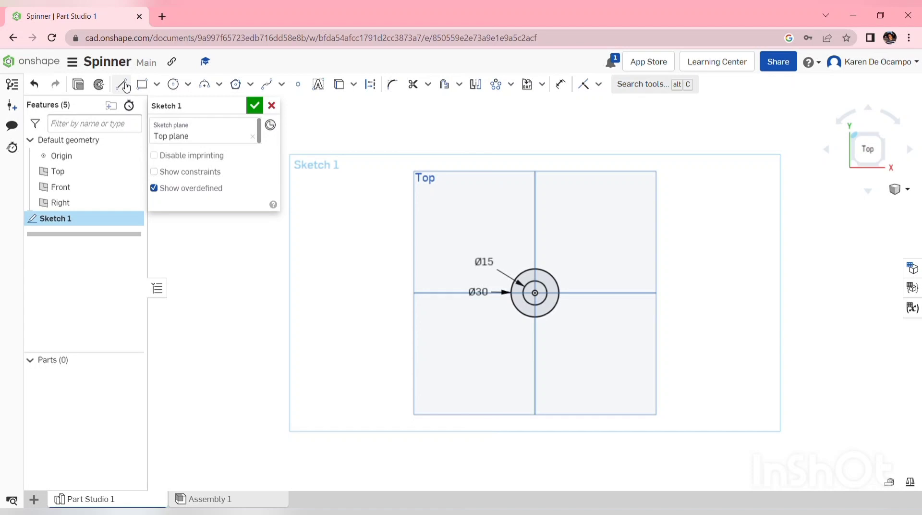
pyautogui.click(122, 85)
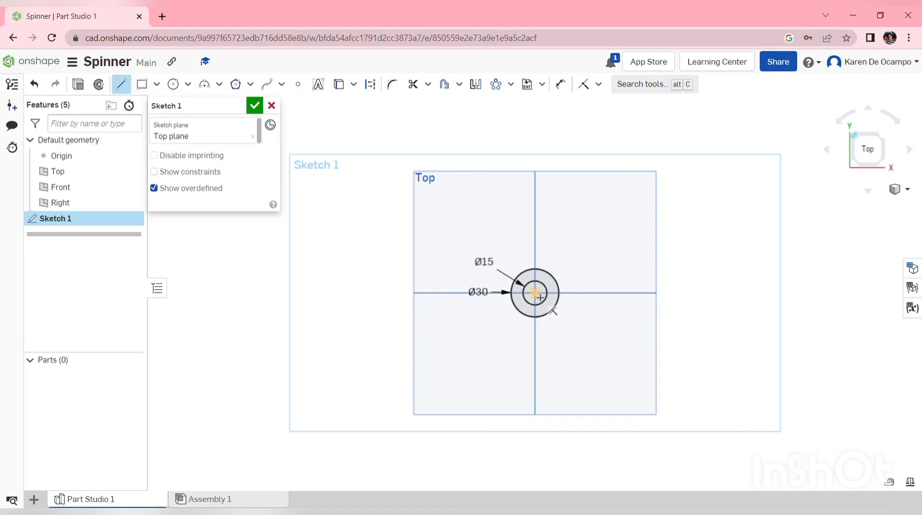
pyautogui.click(535, 293)
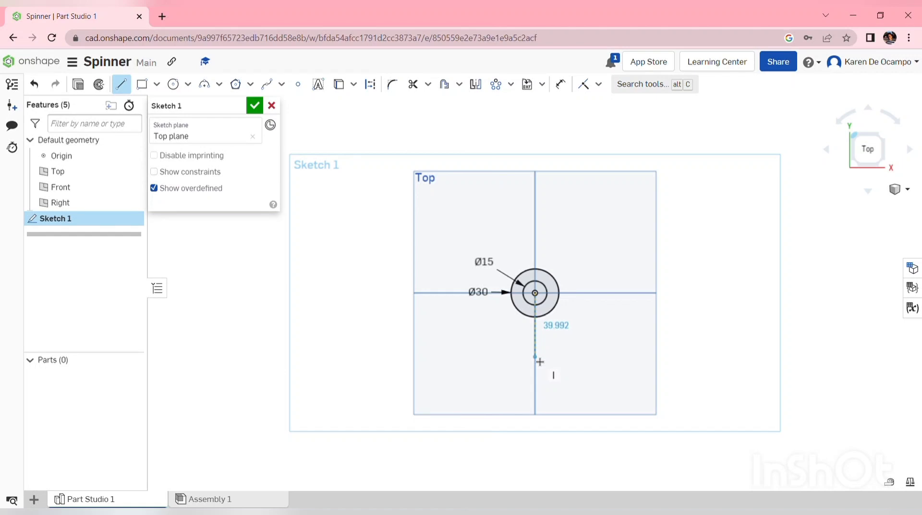
pyautogui.click(537, 358)
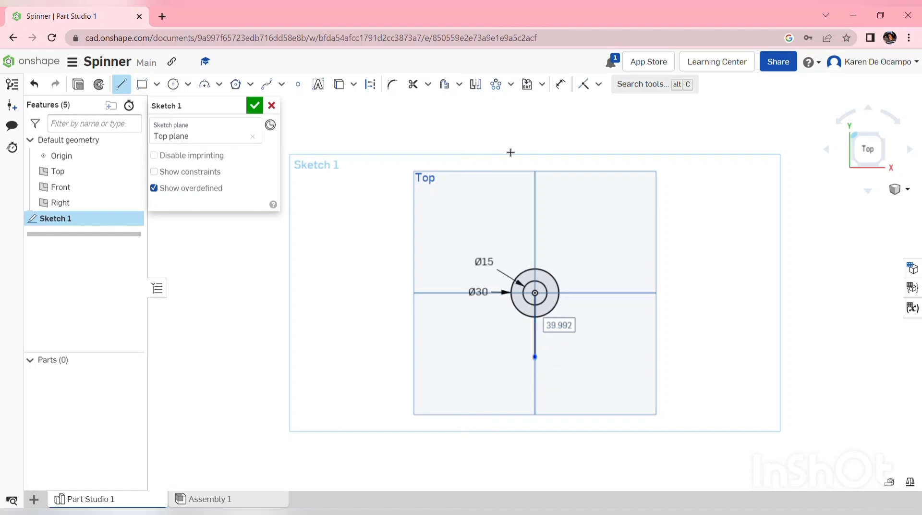
pyautogui.press('Escape')
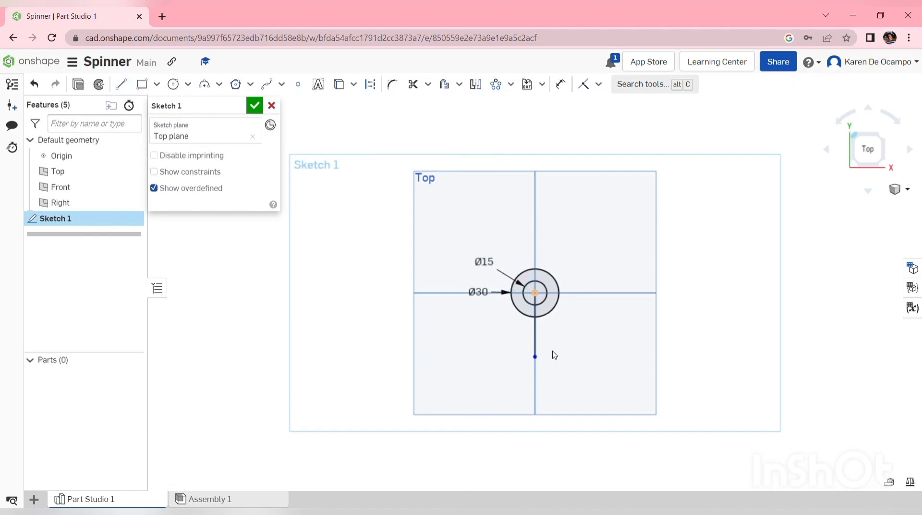
# Step: Convert the vertical line to construction geometry and dimension it to 25 mm
pyautogui.click(536, 342)
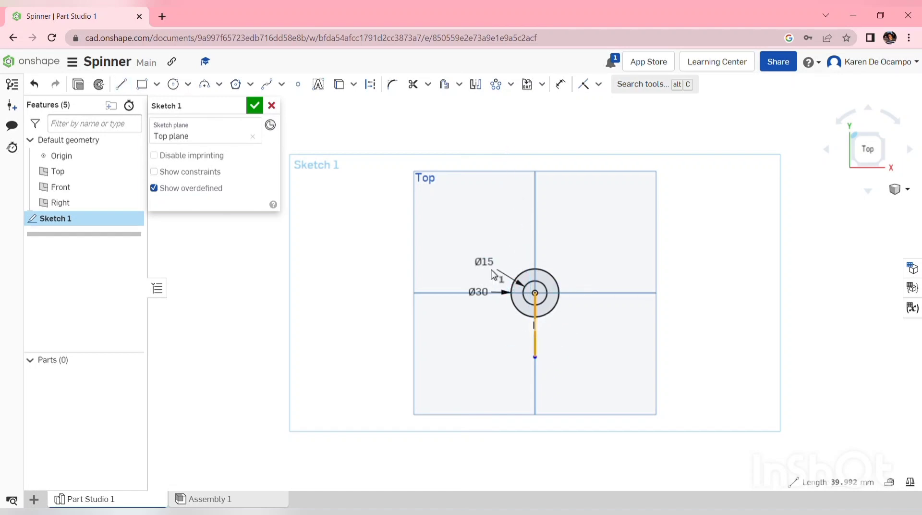
pyautogui.click(371, 85)
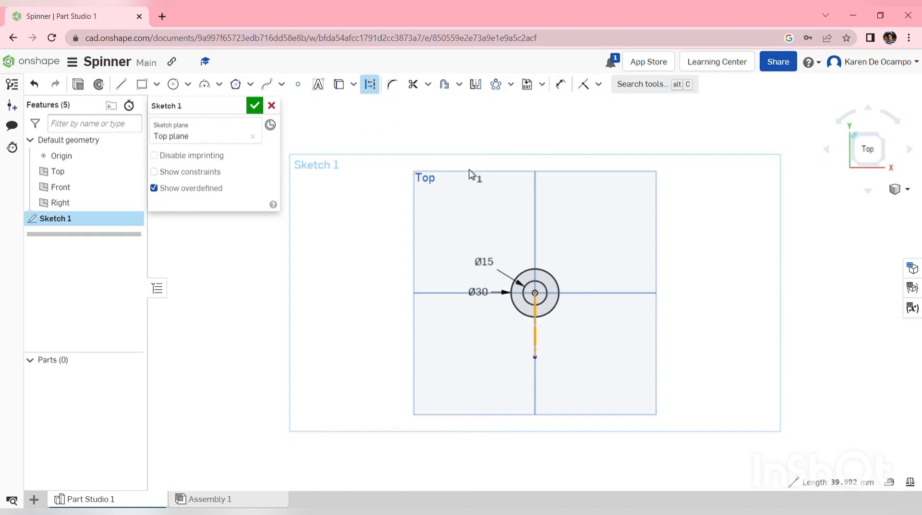
pyautogui.click(559, 86)
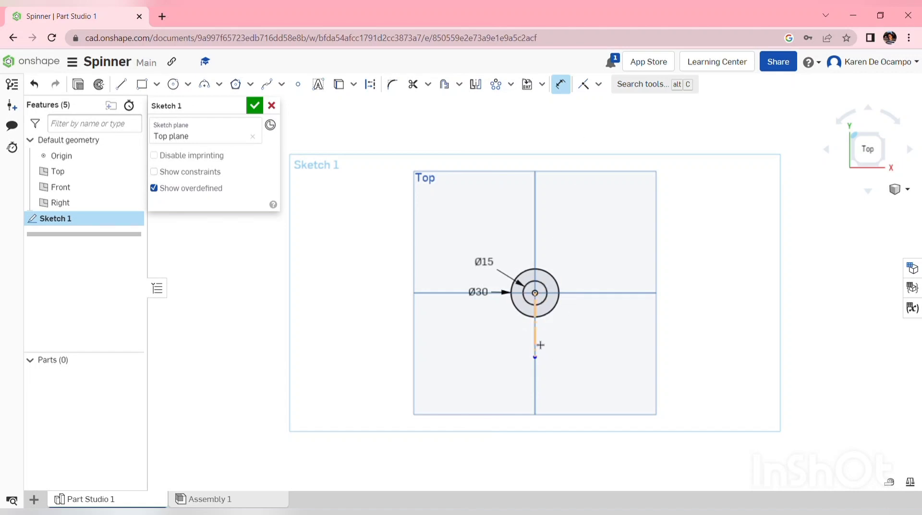
pyautogui.click(539, 345)
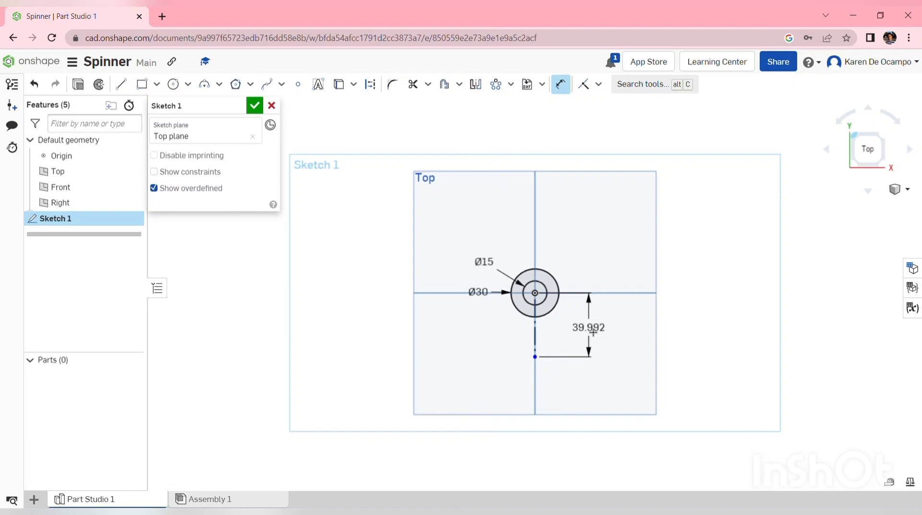
pyautogui.doubleClick(592, 331)
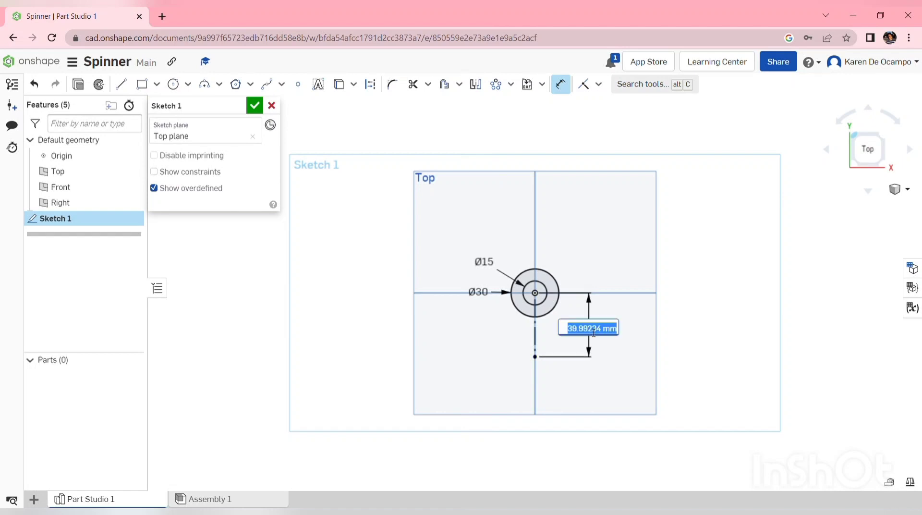
pyautogui.press('BackSpace')
pyautogui.write('25')
pyautogui.press('Return')
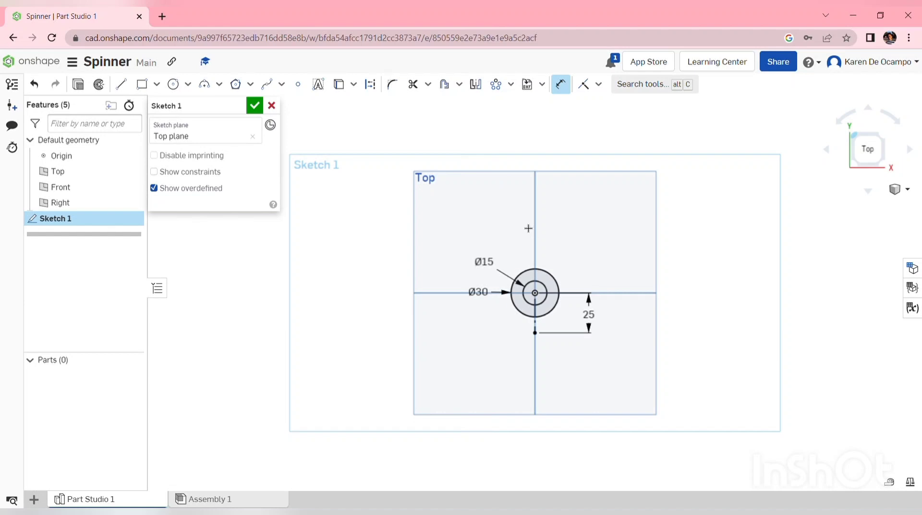
pyautogui.scroll(-1, 701, 343)
pyautogui.scroll(3, 701, 344)
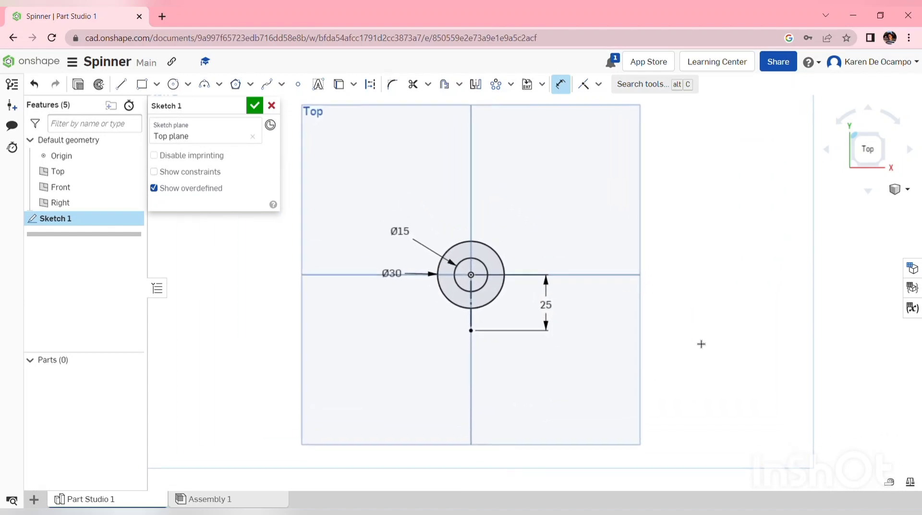
# Step: Draw a 30 mm circle centred on the line's lower end and move its Ø30 label aside
pyautogui.click(173, 84)
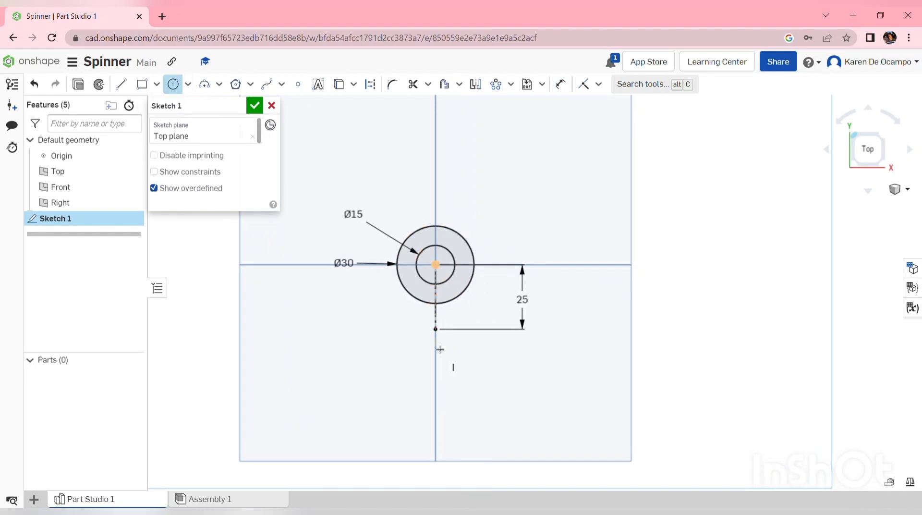
pyautogui.click(435, 329)
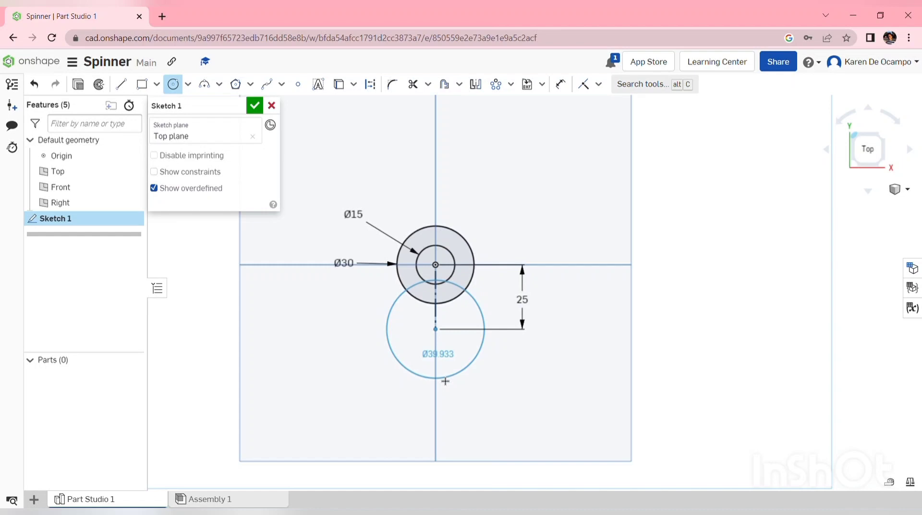
pyautogui.click(445, 379)
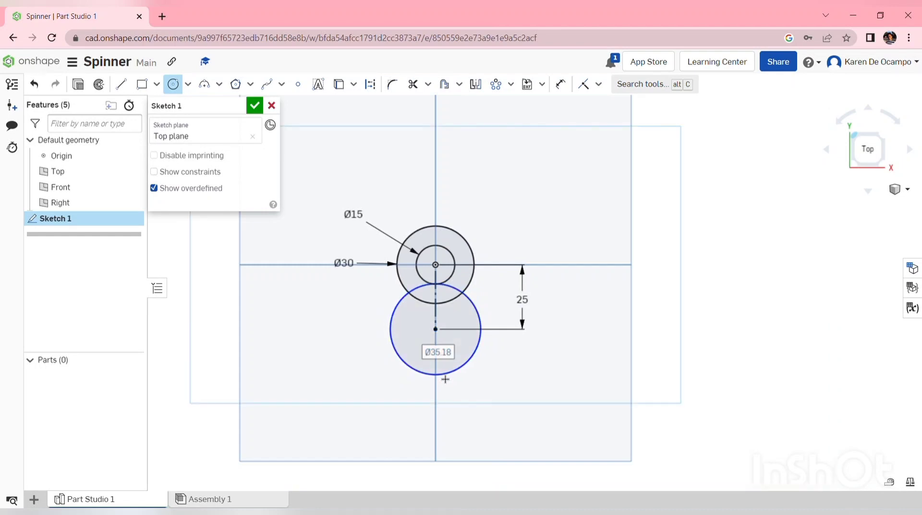
pyautogui.write('30')
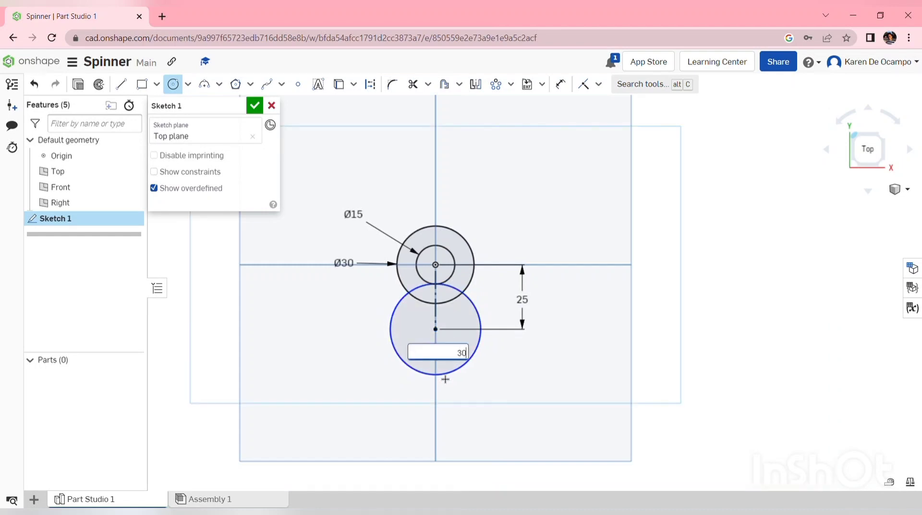
pyautogui.press('Return')
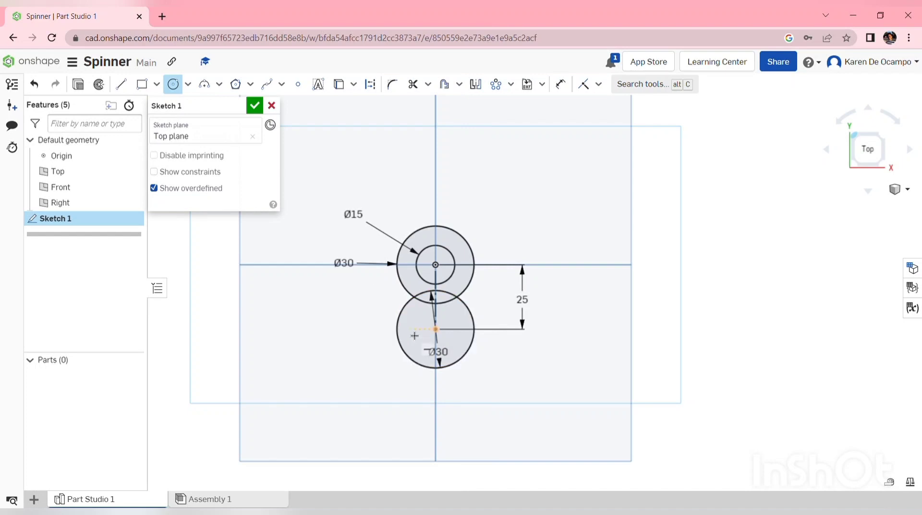
pyautogui.press('Escape')
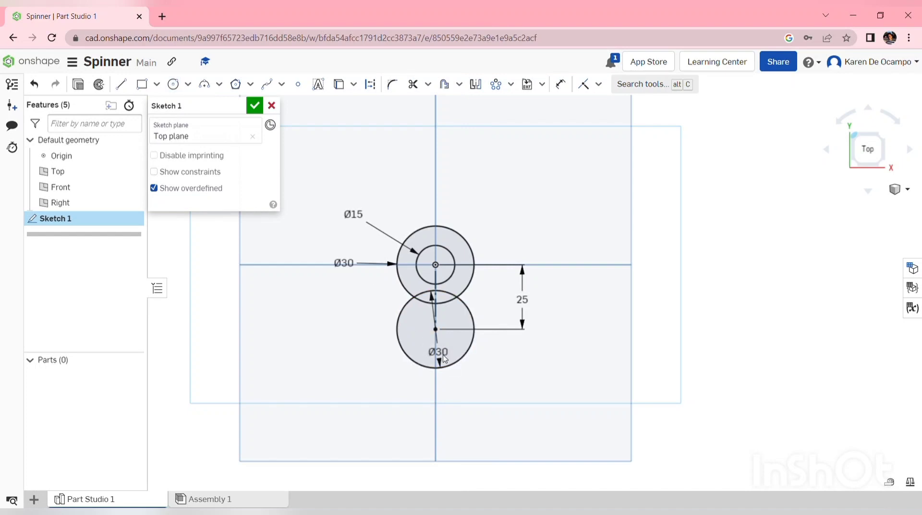
pyautogui.moveTo(437, 352); pyautogui.dragTo(346, 361)
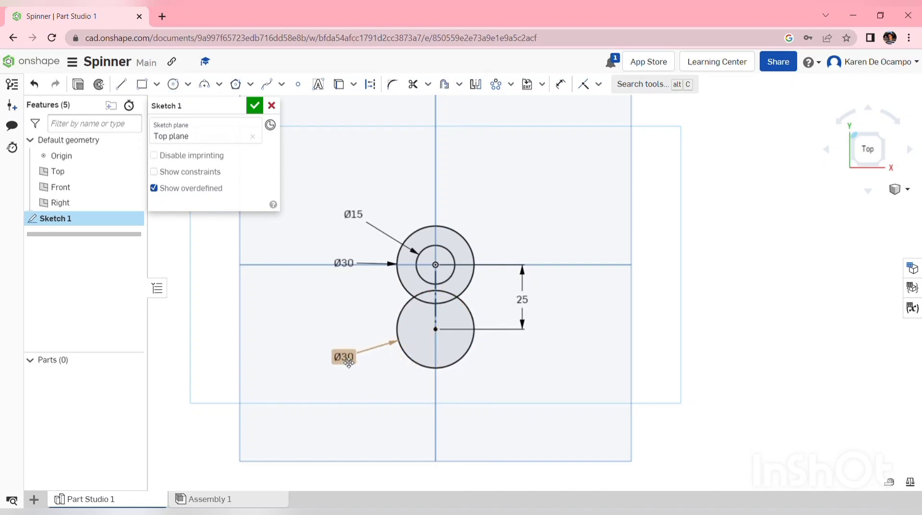
# Step: Add a small undimensioned circle concentric inside the lower 30 mm circle
pyautogui.click(174, 84)
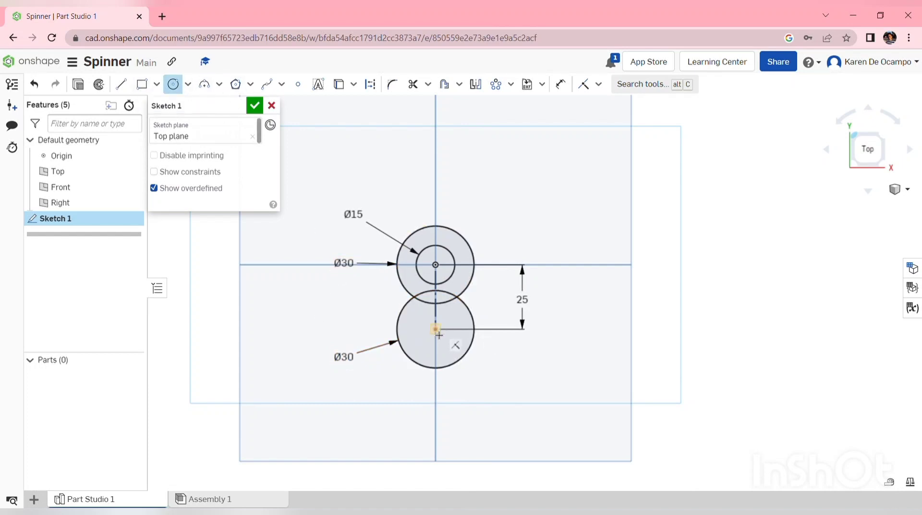
pyautogui.click(435, 329)
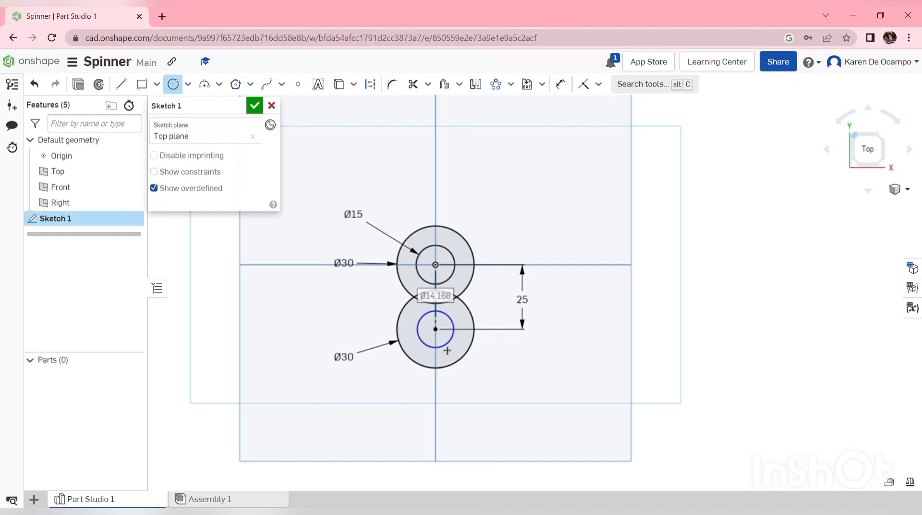
pyautogui.click(446, 351)
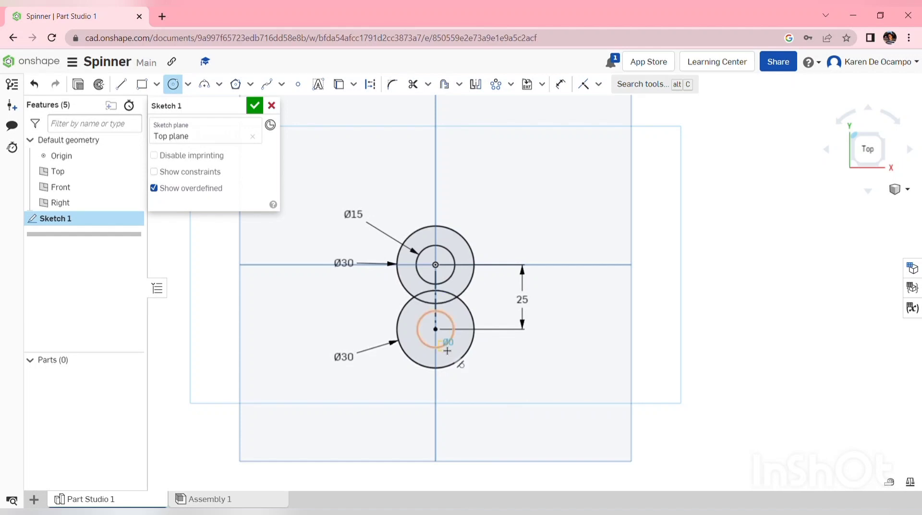
pyautogui.press('Escape')
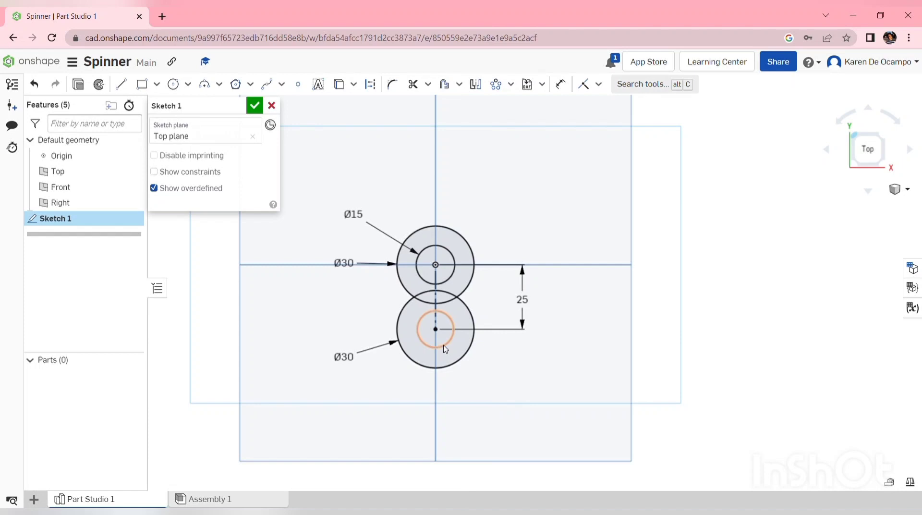
pyautogui.click(446, 349)
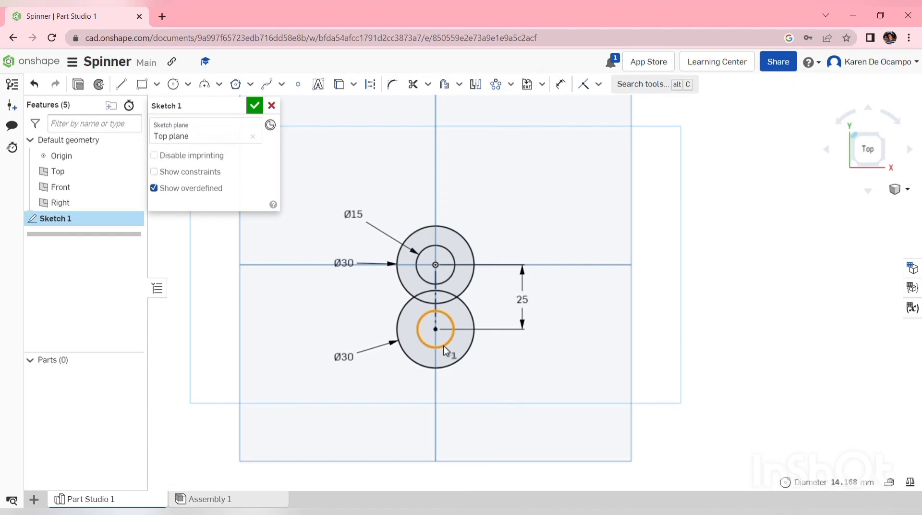
# Step: Try dimensioning the small inner circle, then undo the added diameter dimension
pyautogui.click(561, 85)
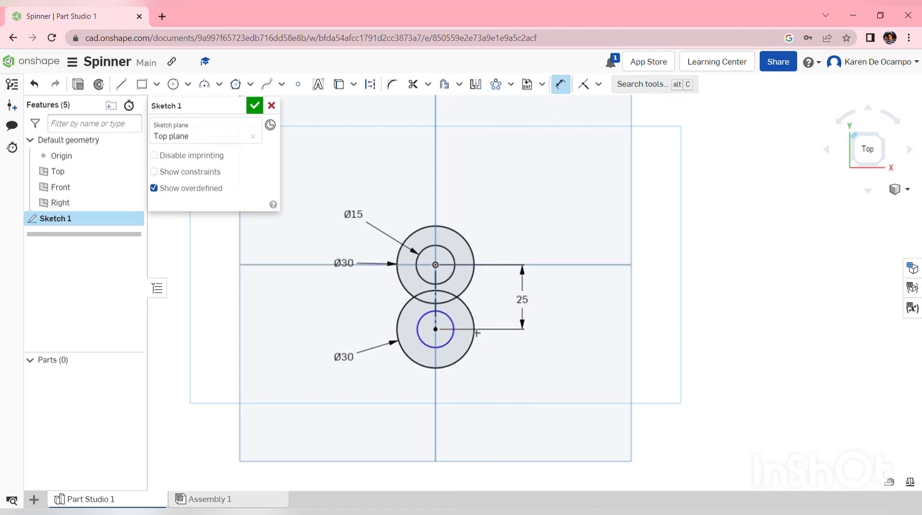
pyautogui.click(445, 351)
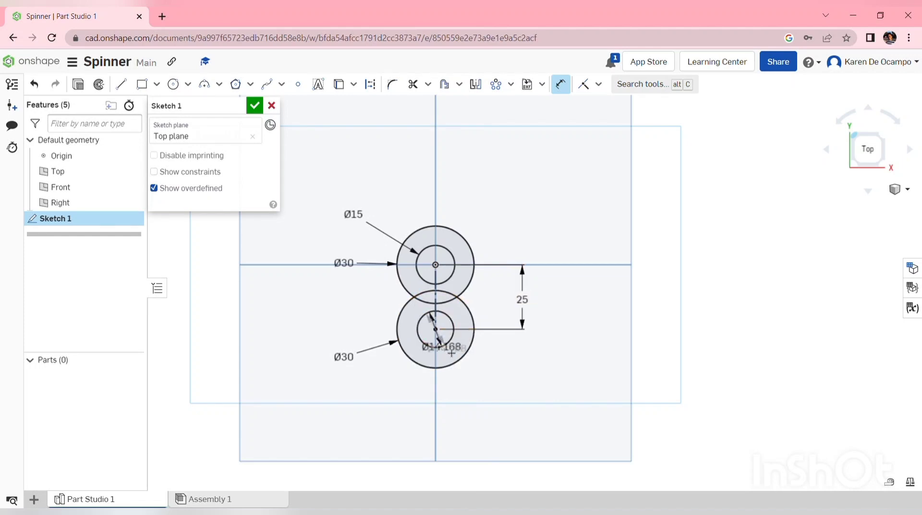
pyautogui.press('Escape')
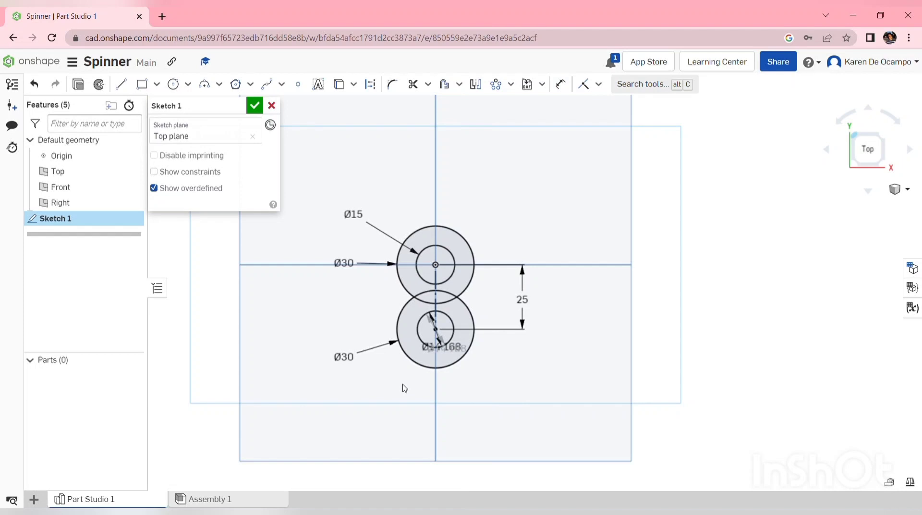
pyautogui.hotkey('ctrl', 'z')
pyautogui.hotkey('ctrl', 'z')
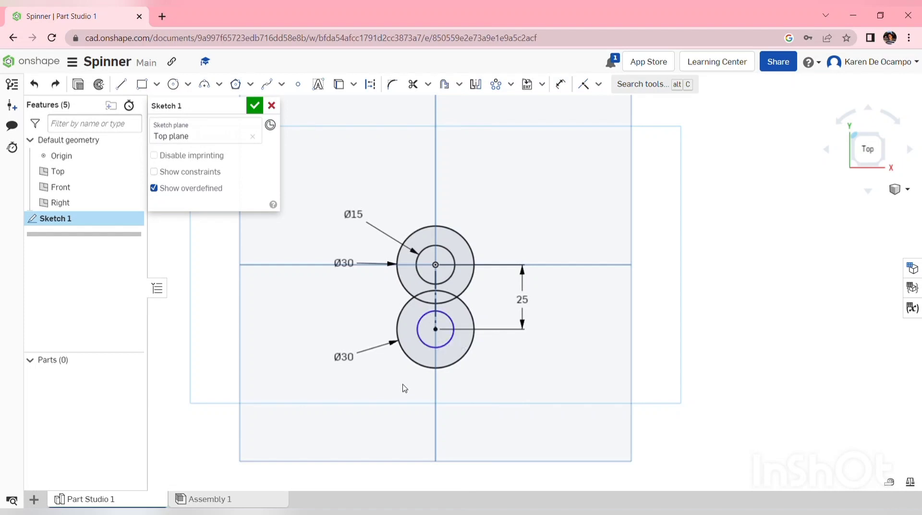
pyautogui.click(563, 85)
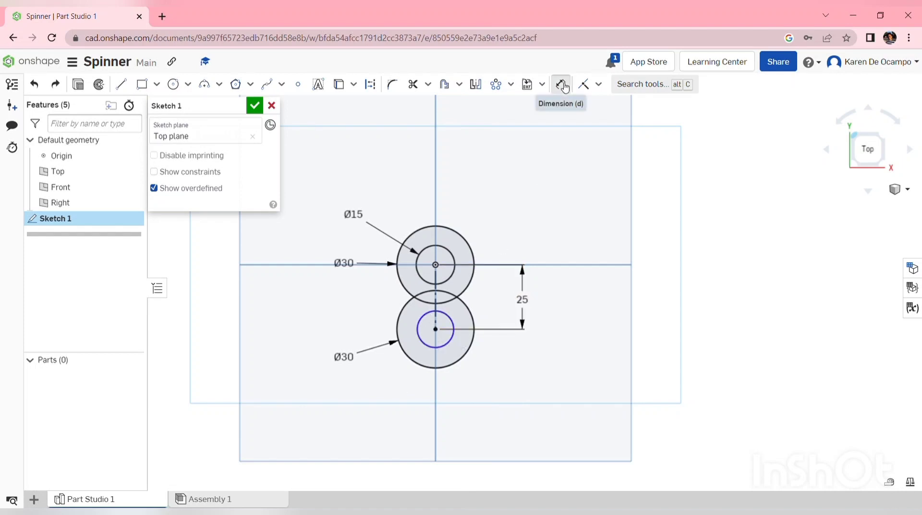
pyautogui.click(452, 348)
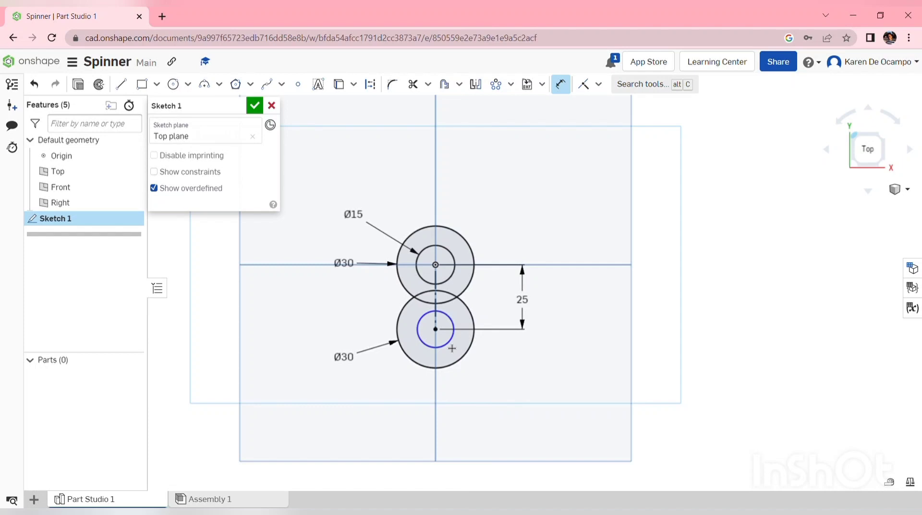
pyautogui.click(452, 348)
pyautogui.press('Escape')
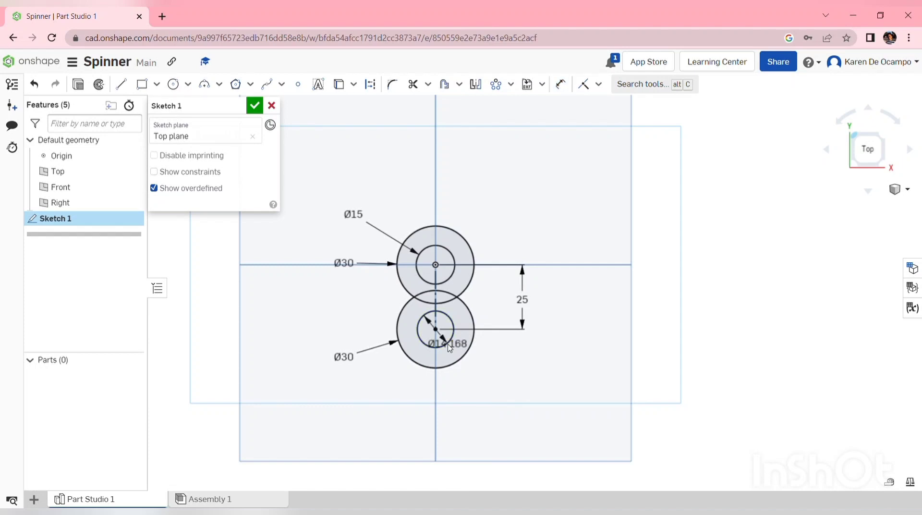
pyautogui.scroll(-3, 449, 348)
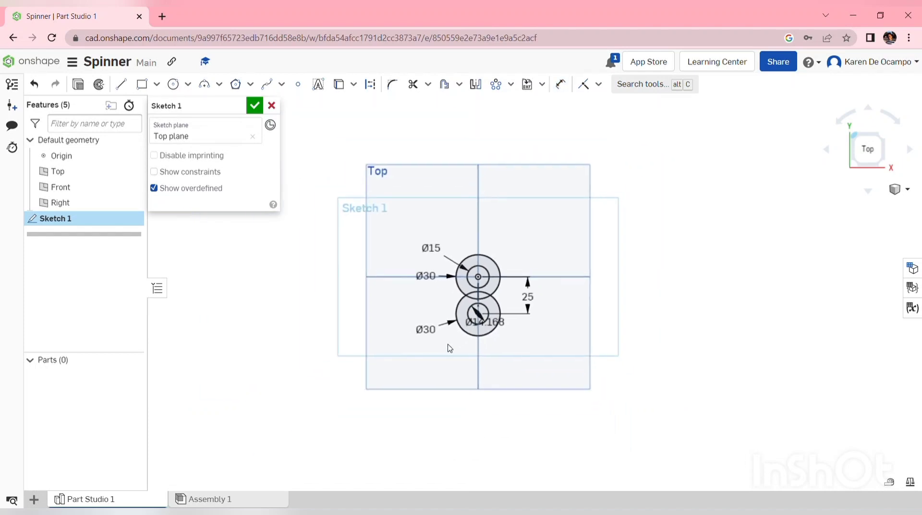
pyautogui.hotkey('ctrl', 'z')
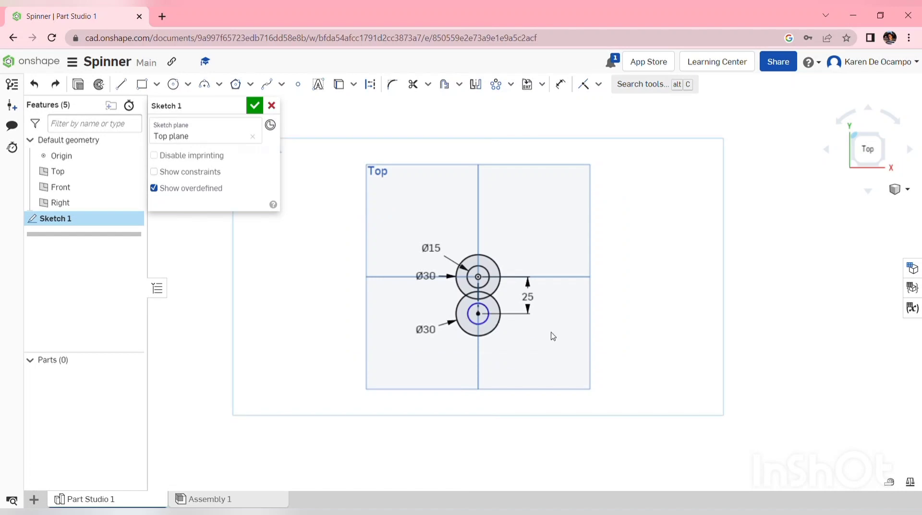
# Step: Delete the stray small inner circle from the lower Ø30 circle
pyautogui.rightClick(713, 251)
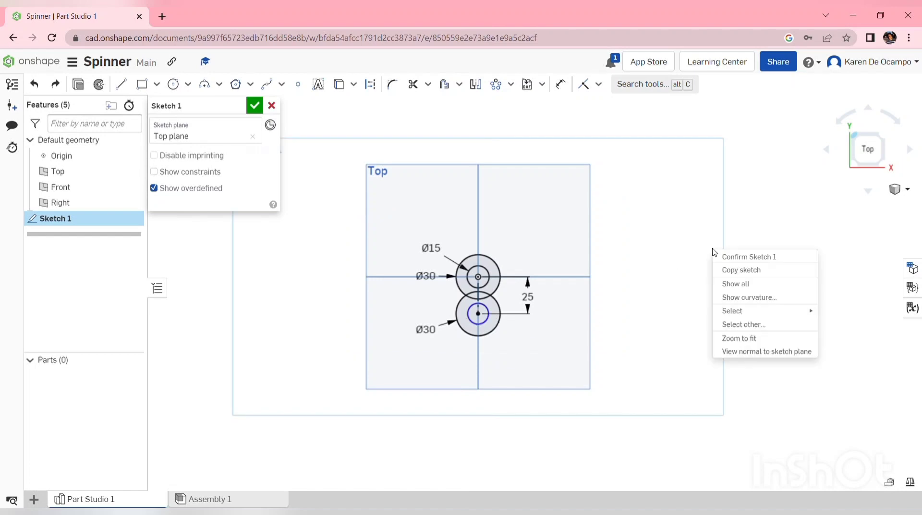
pyautogui.scroll(3, 713, 251)
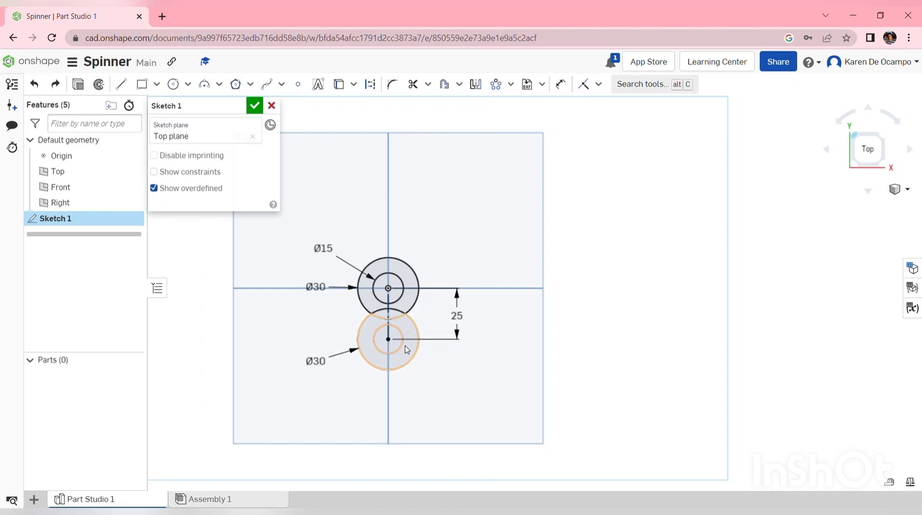
pyautogui.click(401, 348)
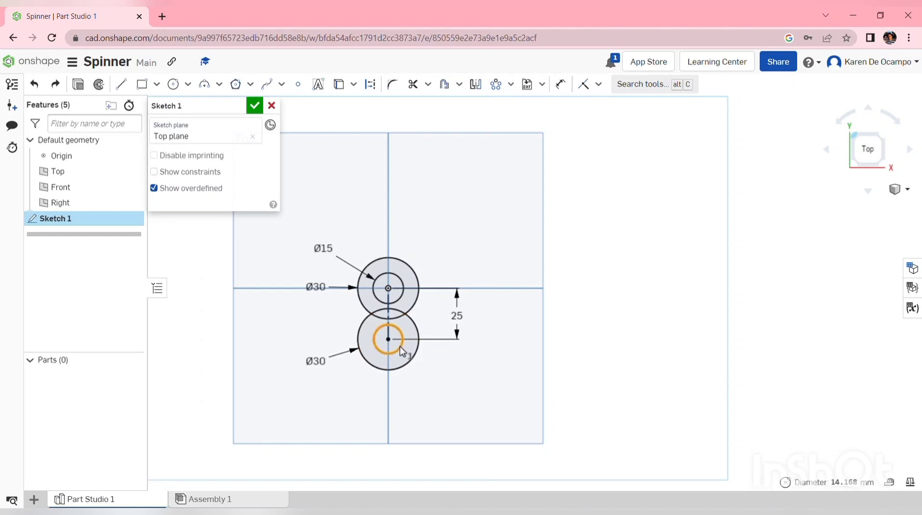
pyautogui.press('Delete')
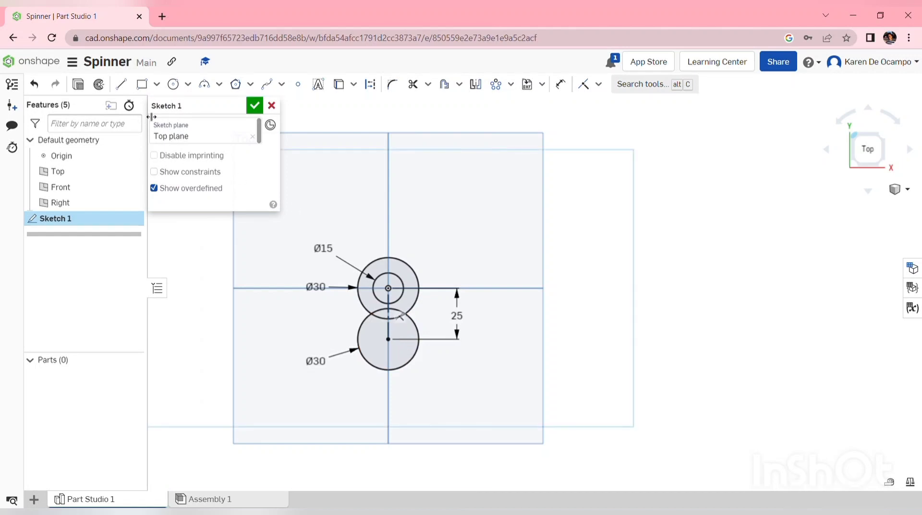
# Step: Draw a 20 mm circle concentric in the lower Ø30 circle, placing its Ø20 label left
pyautogui.click(173, 84)
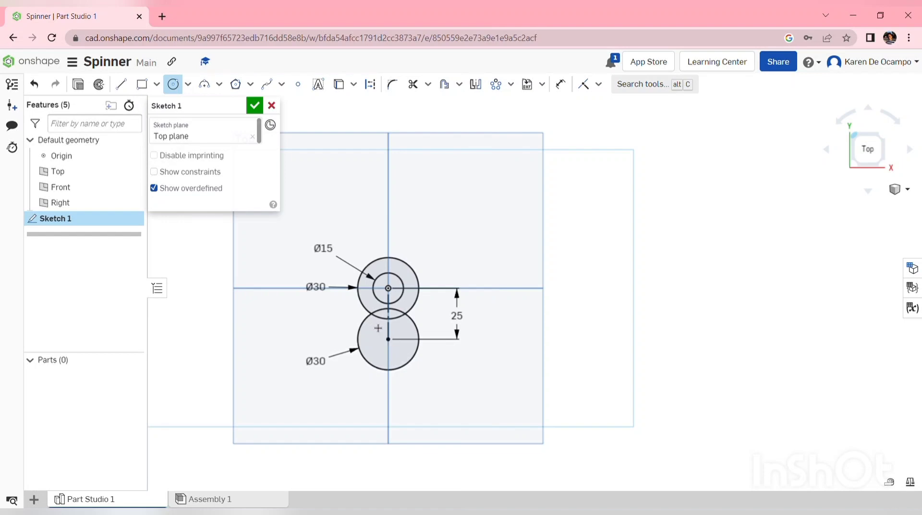
pyautogui.click(387, 339)
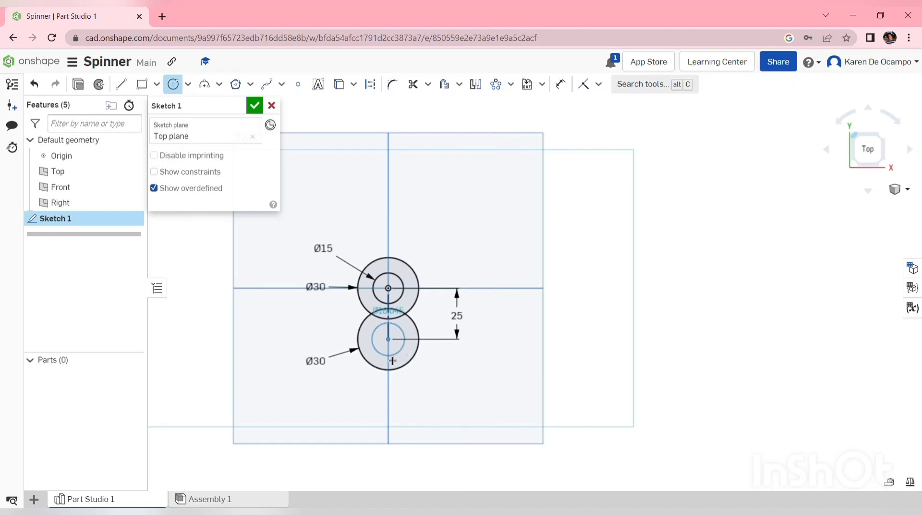
pyautogui.click(392, 360)
pyautogui.write('20')
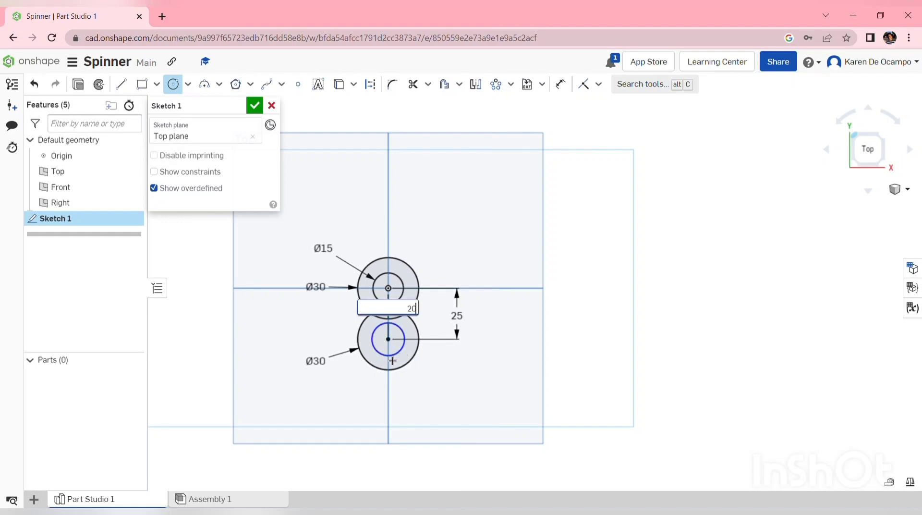
pyautogui.press('Return')
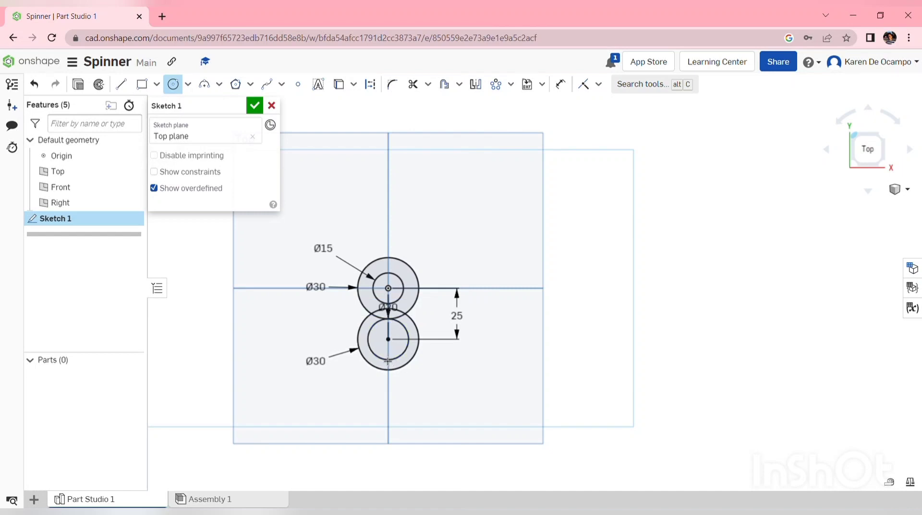
pyautogui.press('Escape')
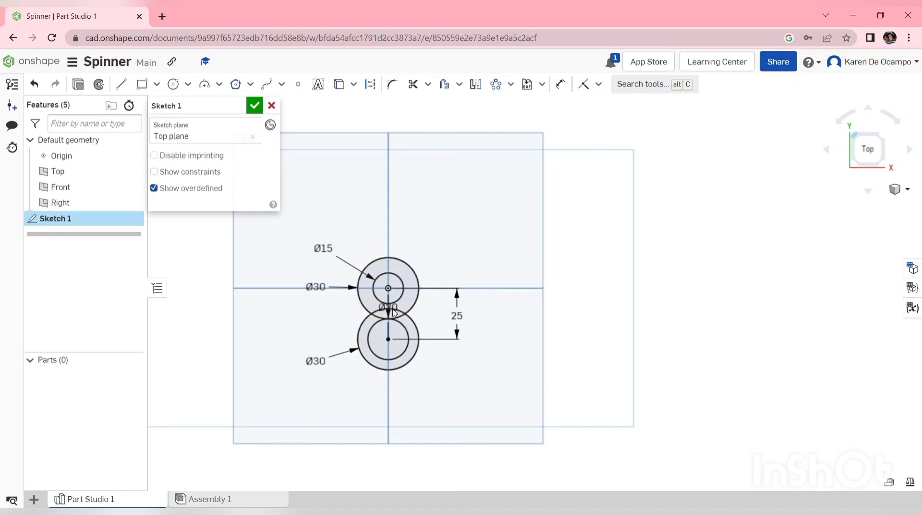
pyautogui.moveTo(356, 334); pyautogui.dragTo(315, 336)
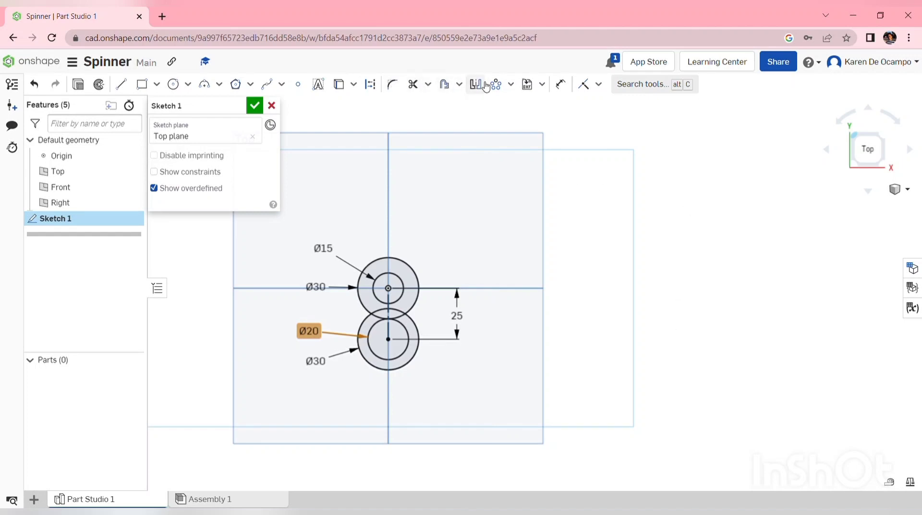
# Step: Circular-pattern the lower Ø30 and Ø20 circles 3 times around the hub
pyautogui.click(511, 85)
pyautogui.click(541, 129)
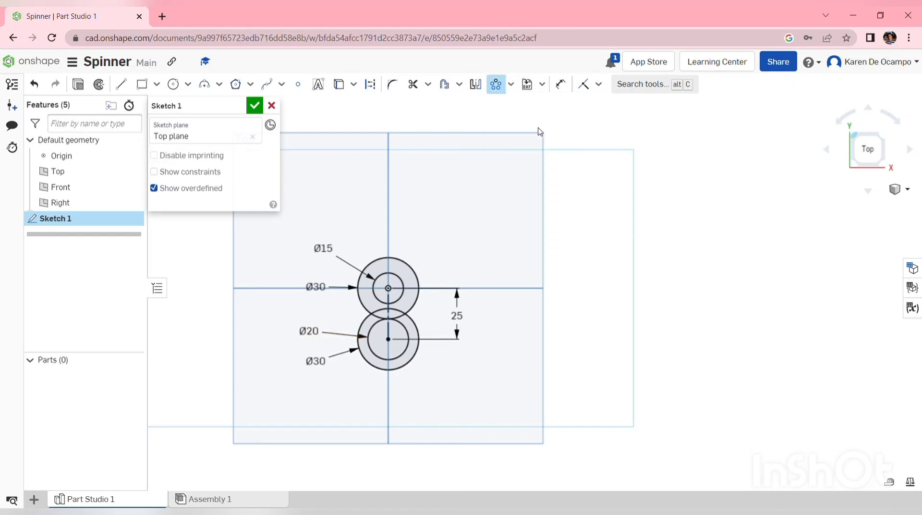
pyautogui.click(416, 331)
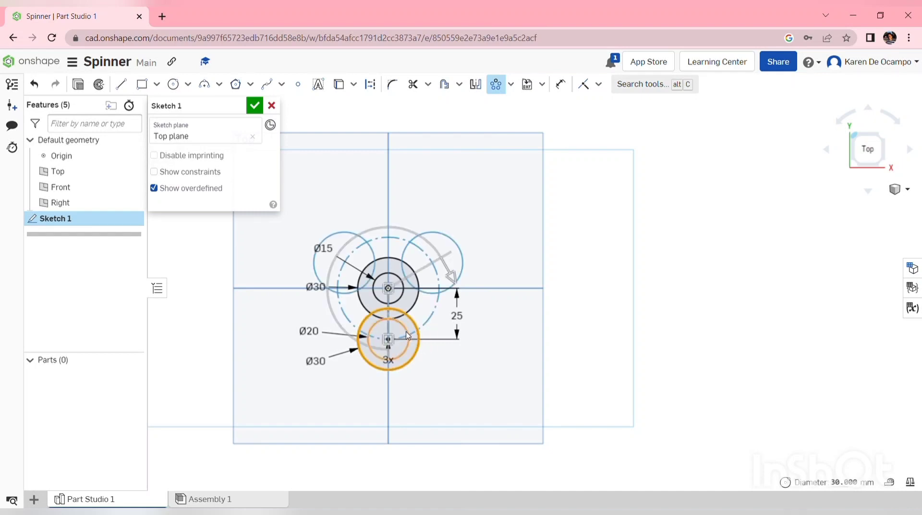
pyautogui.click(408, 336)
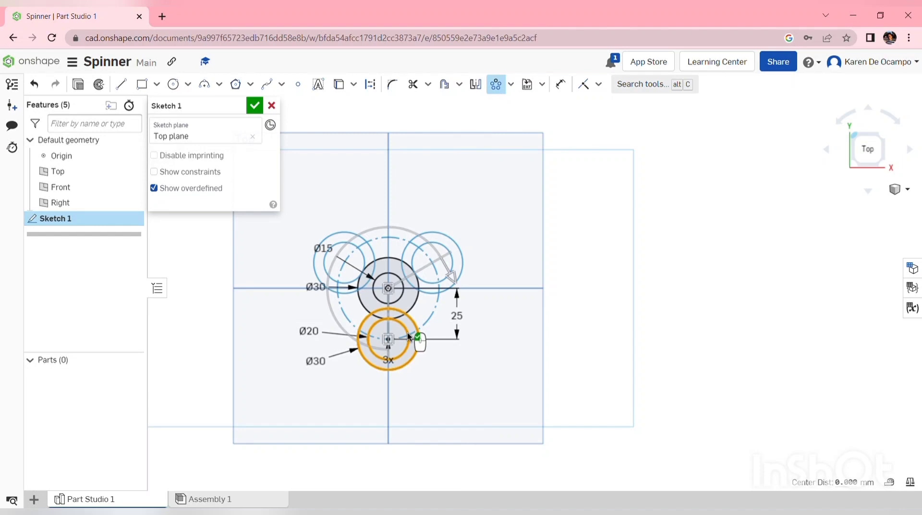
pyautogui.click(408, 336)
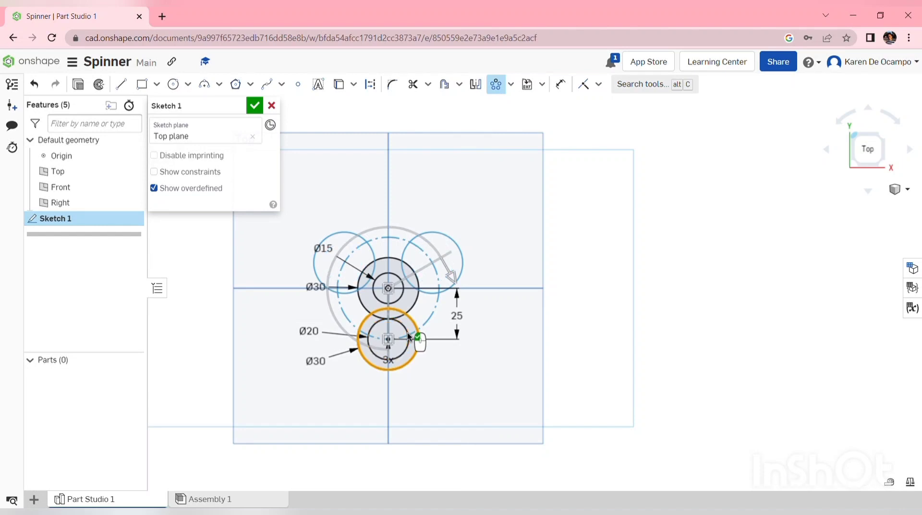
pyautogui.press('Return')
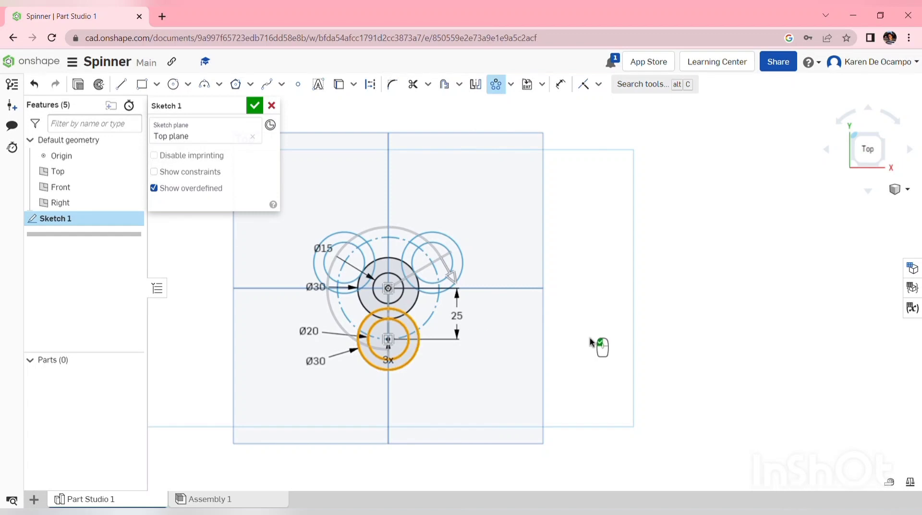
# Step: Move the 3x pattern label down and to the right of the lower ring
pyautogui.moveTo(390, 363); pyautogui.dragTo(450, 397)
pyautogui.click(387, 359)
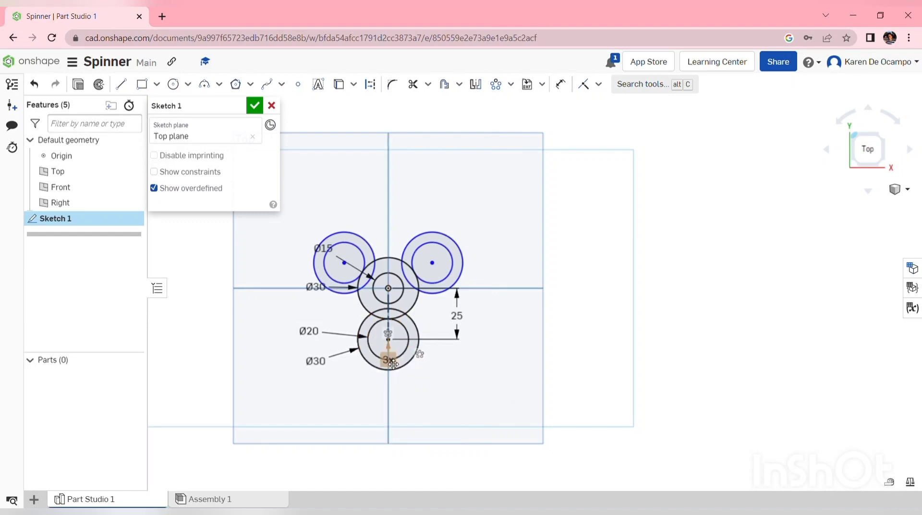
pyautogui.moveTo(393, 364); pyautogui.dragTo(463, 382)
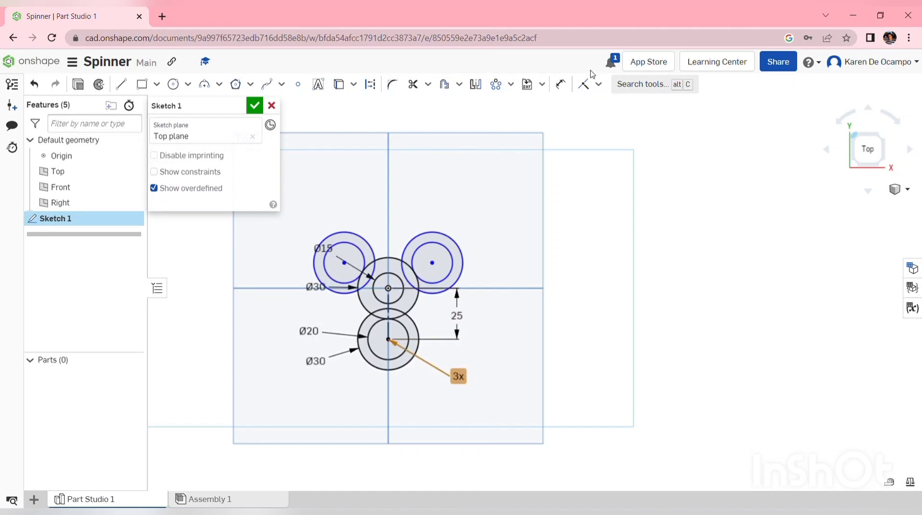
# Step: Lock the patterned circle copies in place with a Fix constraint
pyautogui.click(599, 86)
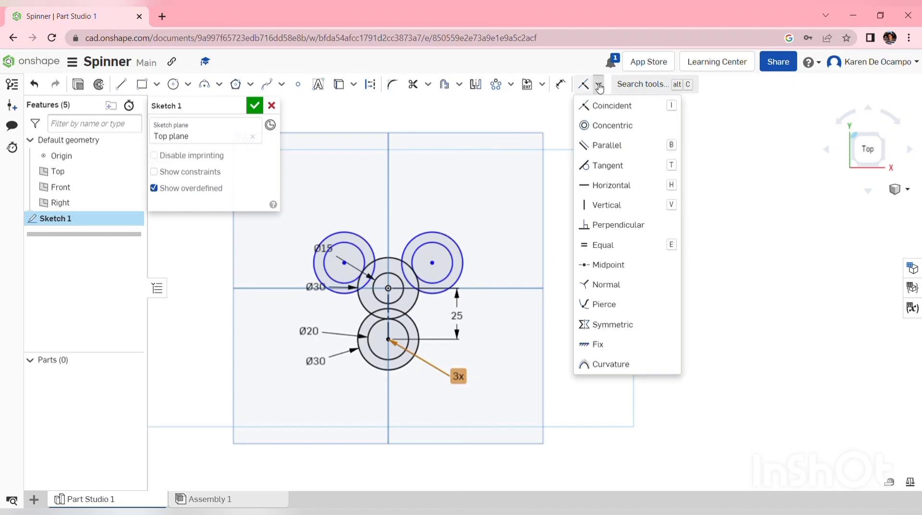
pyautogui.click(620, 345)
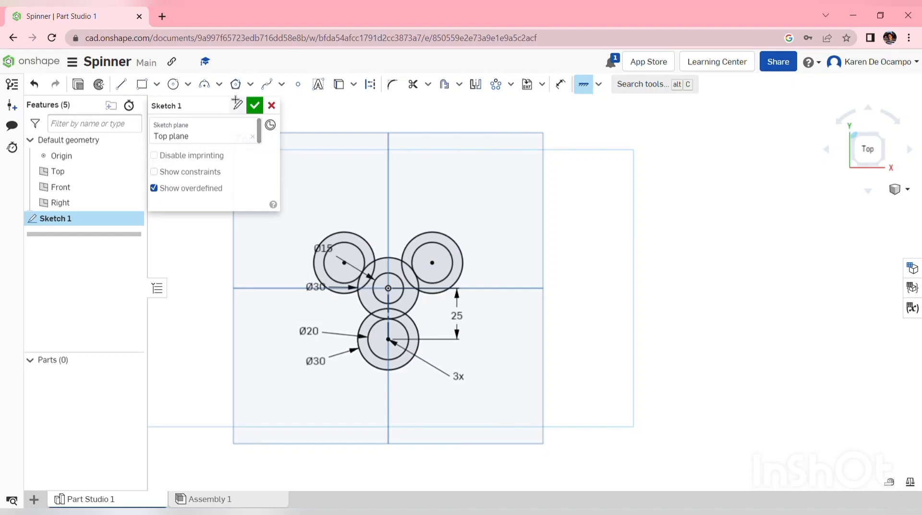
# Step: Finish Sketch 1 and switch to an isometric view
pyautogui.click(255, 107)
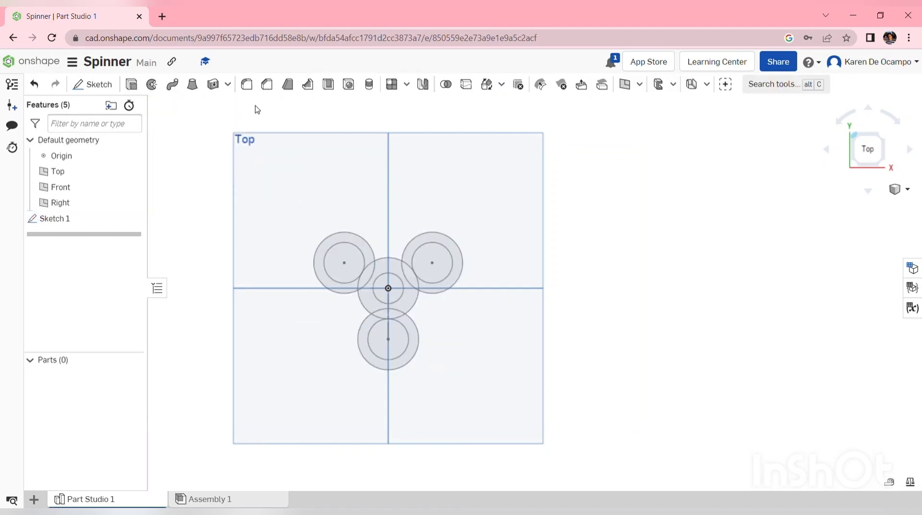
pyautogui.scroll(2, 691, 274)
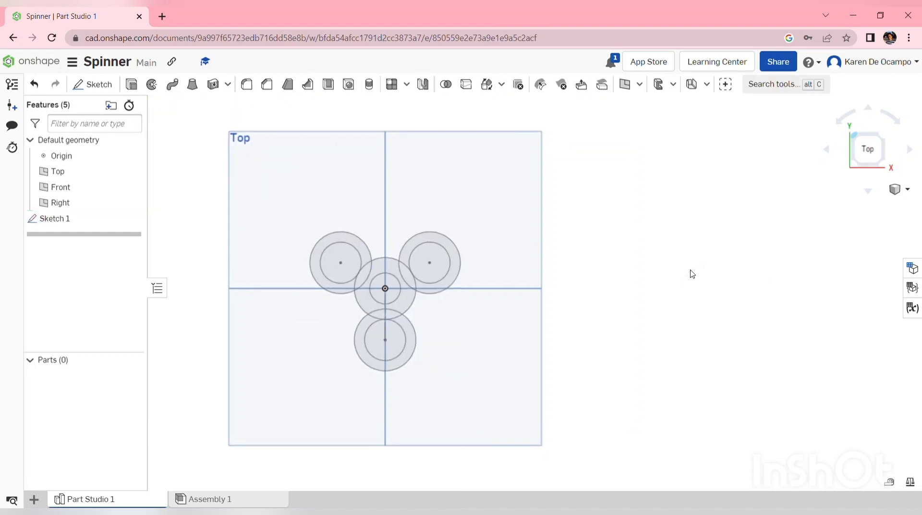
pyautogui.scroll(-2, 692, 274)
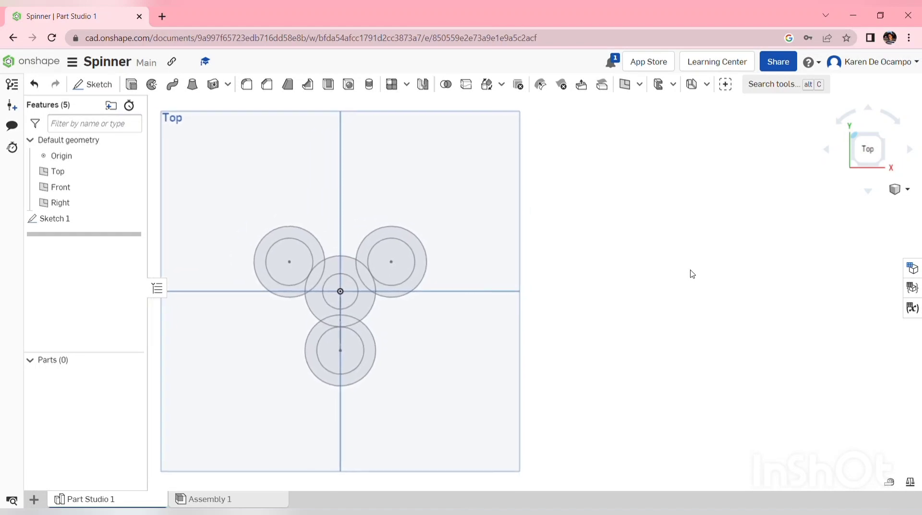
pyautogui.click(912, 195)
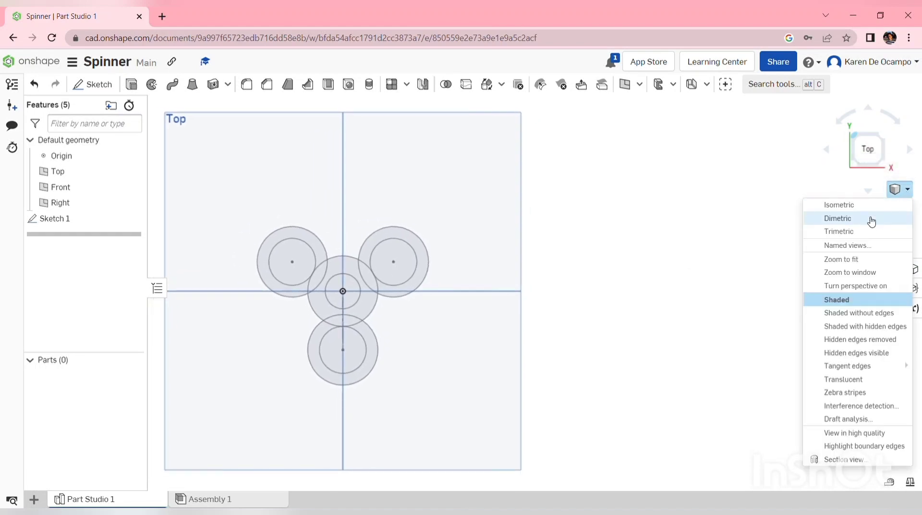
pyautogui.click(870, 207)
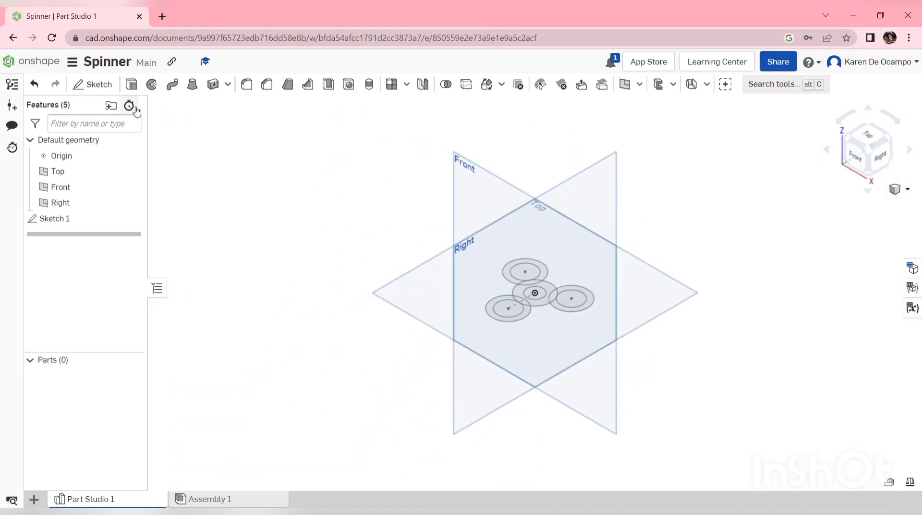
# Step: Extrude the hub and all three ring regions of Sketch 1
pyautogui.click(132, 84)
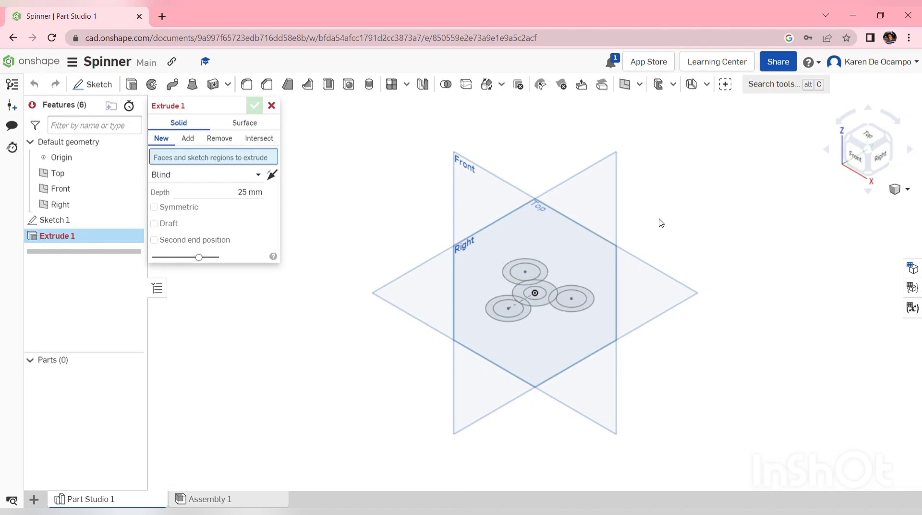
pyautogui.scroll(5, 663, 235)
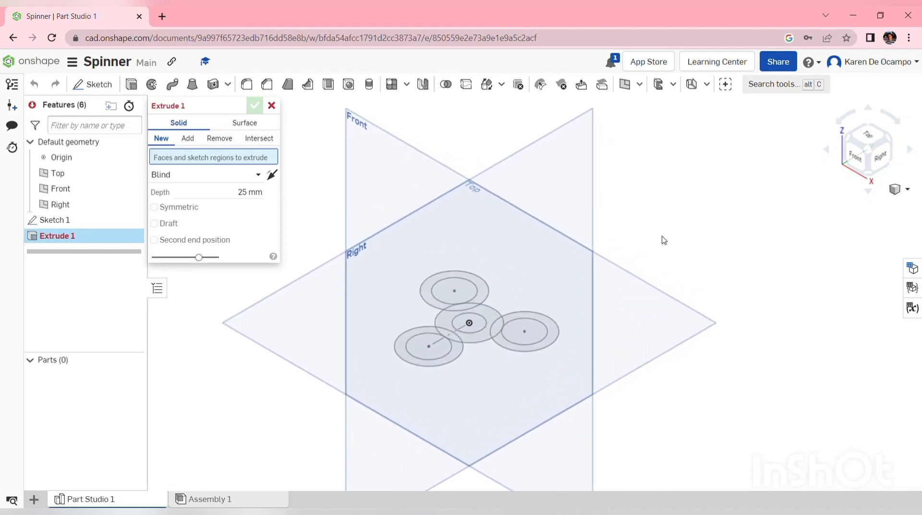
pyautogui.click(476, 293)
pyautogui.click(459, 312)
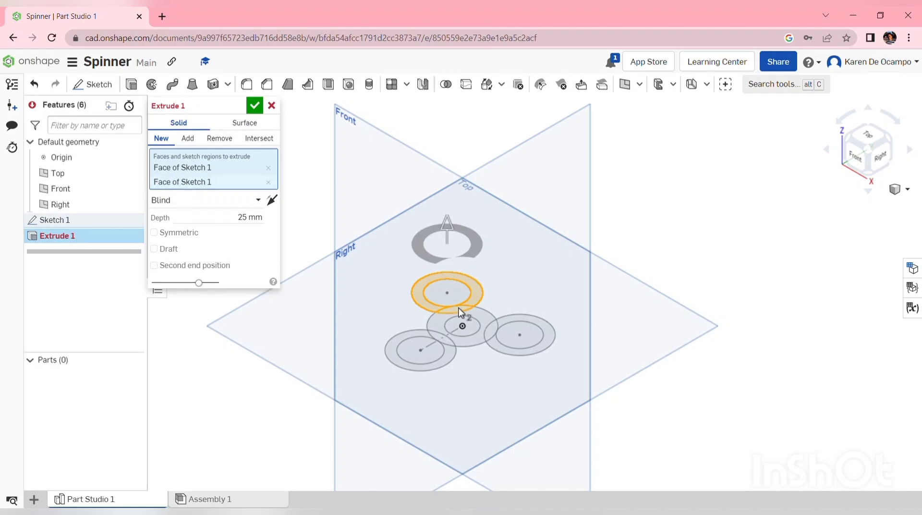
pyautogui.click(504, 324)
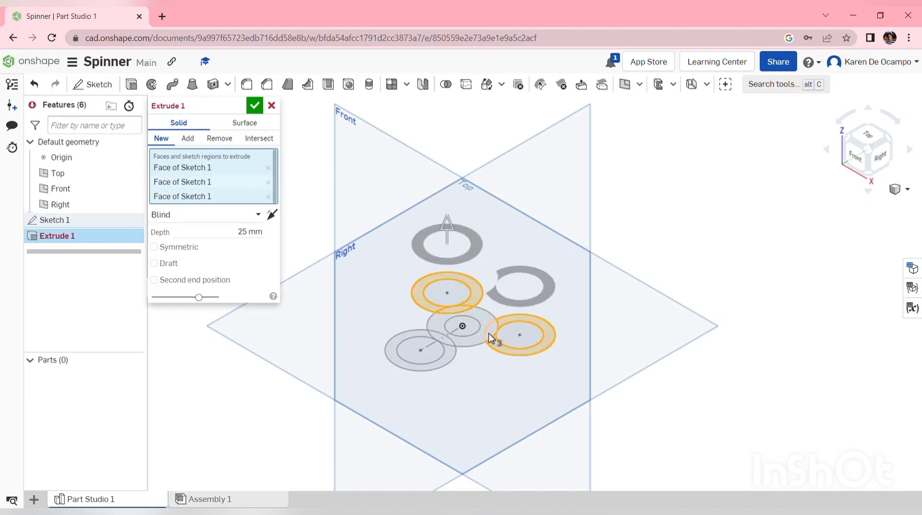
pyautogui.click(487, 329)
pyautogui.click(458, 326)
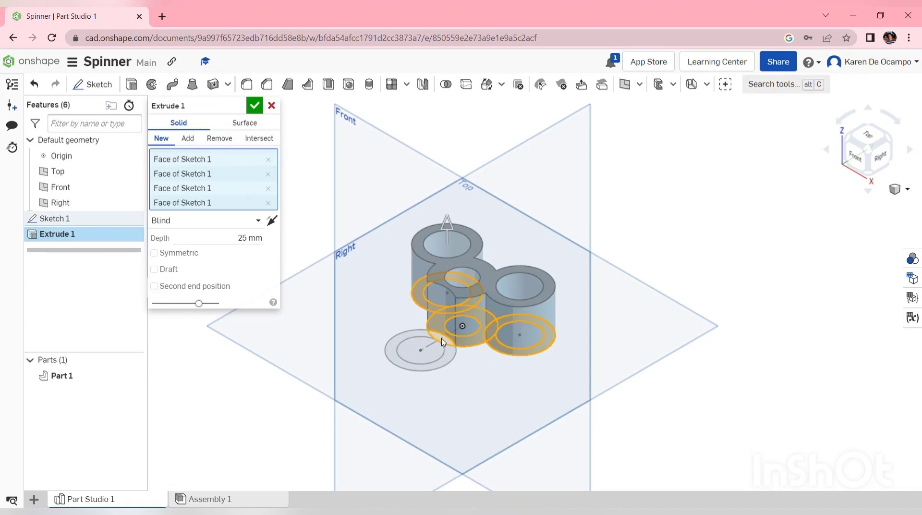
pyautogui.click(453, 361)
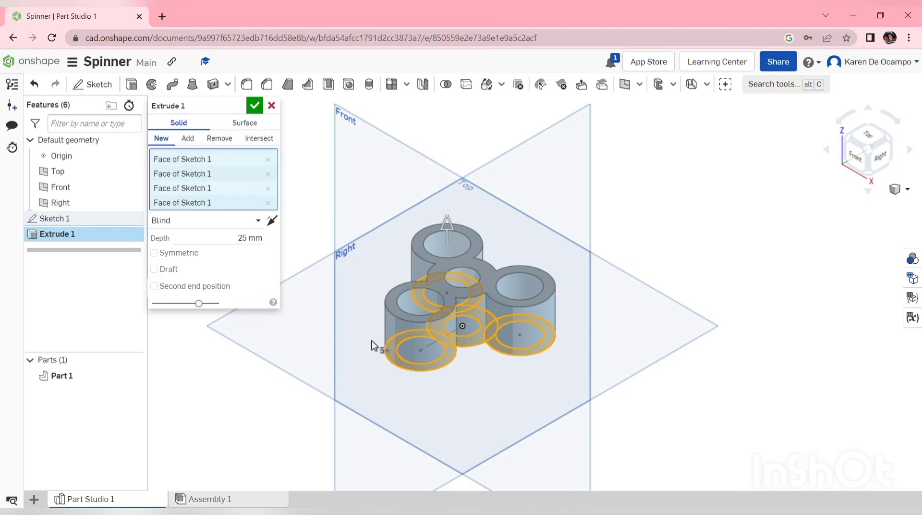
# Step: Set the extrude depth to 10 mm and accept Extrude 1
pyautogui.click(254, 246)
pyautogui.press('BackSpace')
pyautogui.write('10')
pyautogui.press('Return')
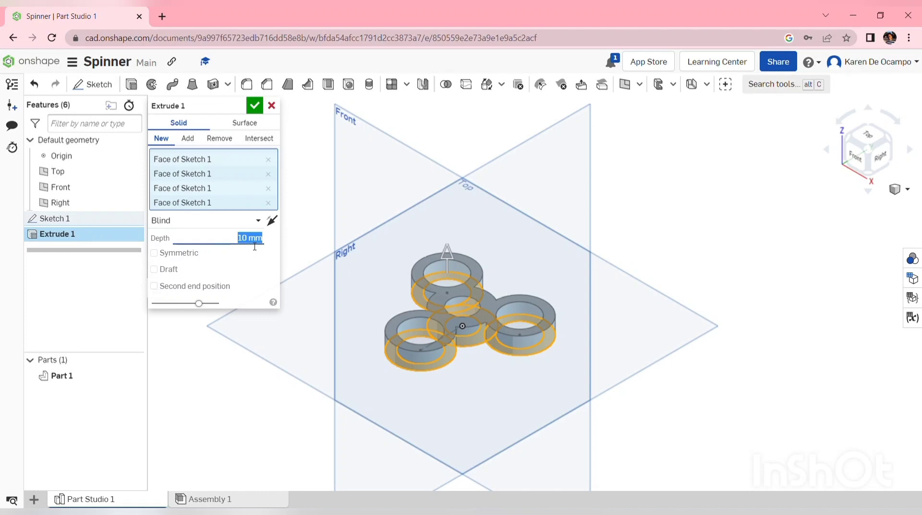
pyautogui.click(254, 106)
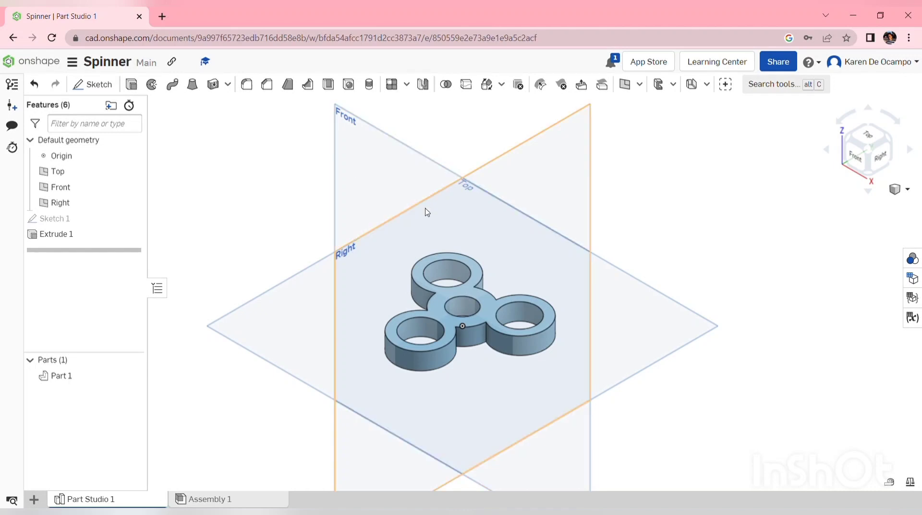
pyautogui.click(247, 84)
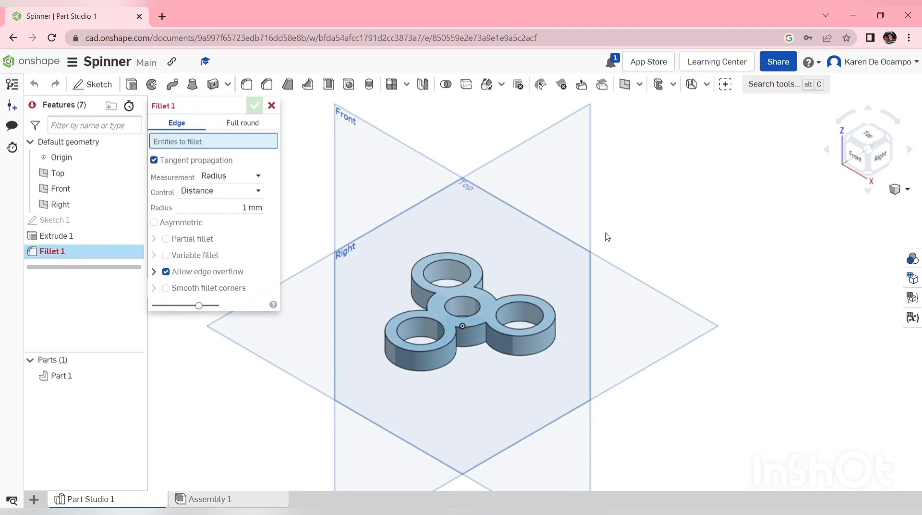
pyautogui.scroll(4, 607, 236)
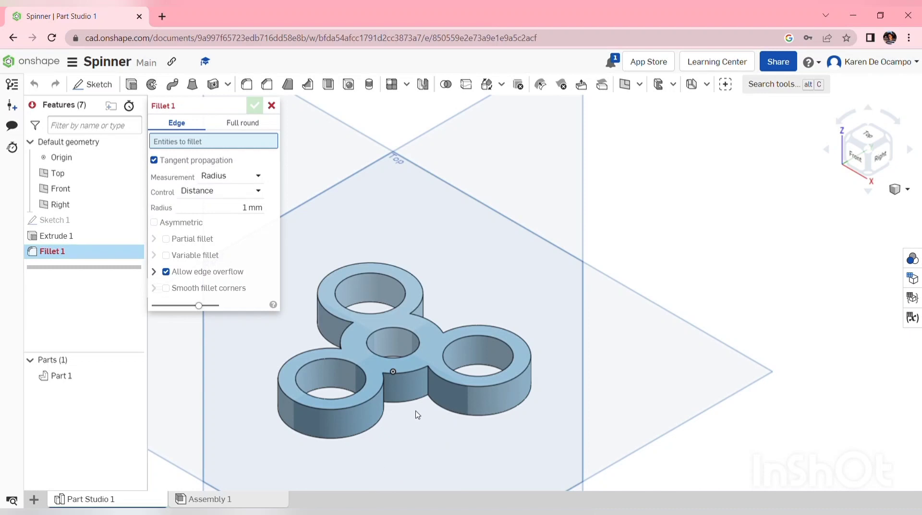
pyautogui.click(428, 387)
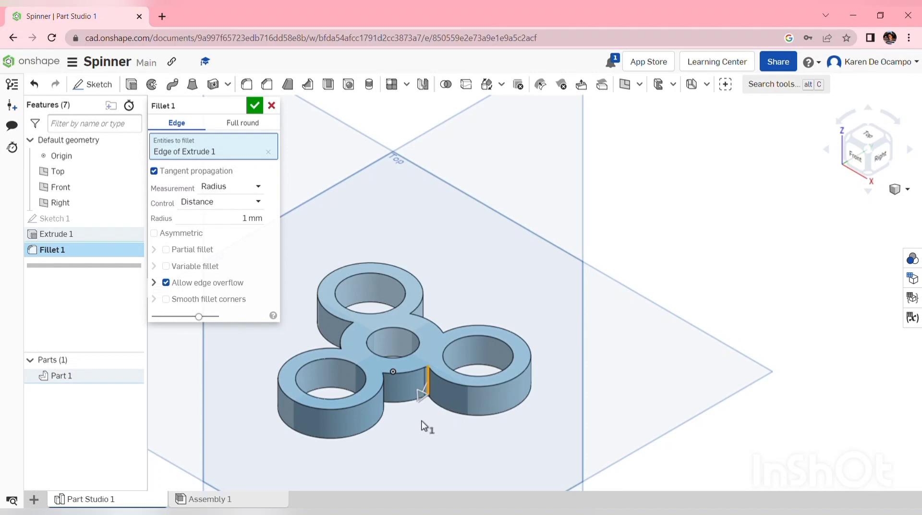
pyautogui.hotkey('ctrl', 'z')
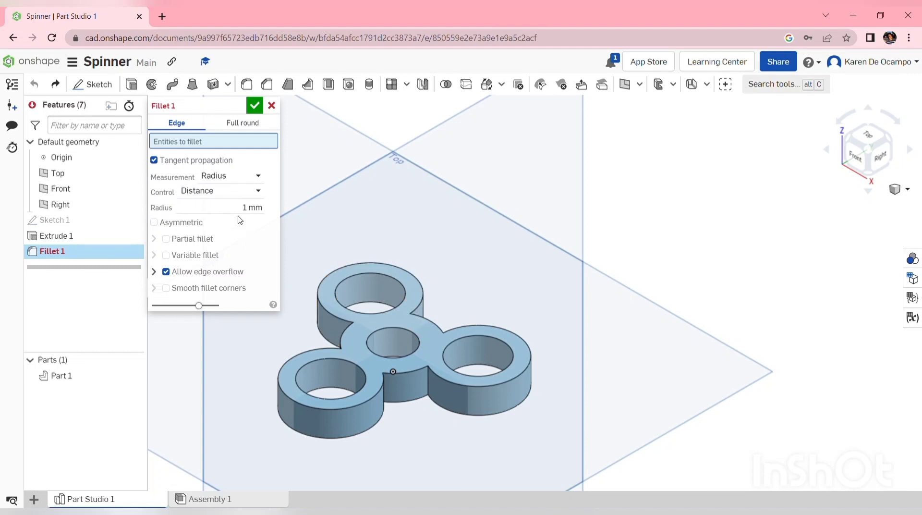
pyautogui.click(258, 208)
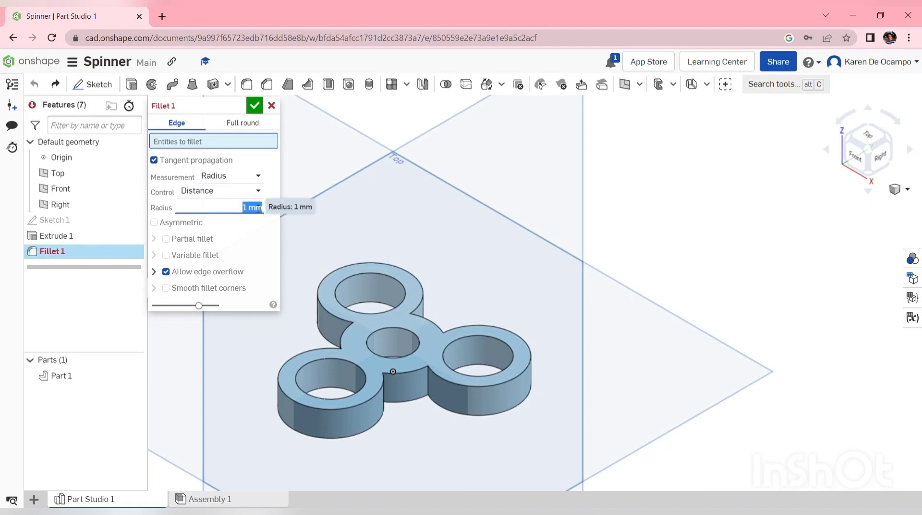
pyautogui.press('BackSpace')
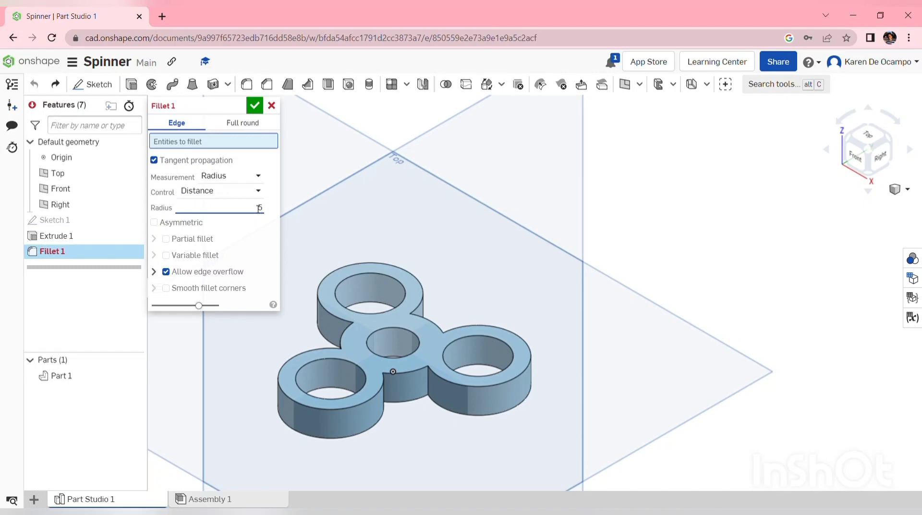
pyautogui.write('5')
pyautogui.press('Return')
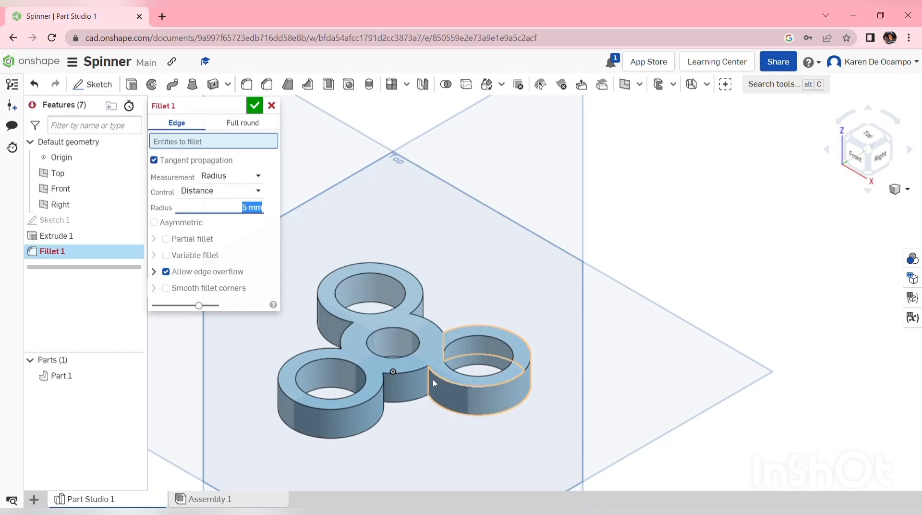
pyautogui.click(426, 382)
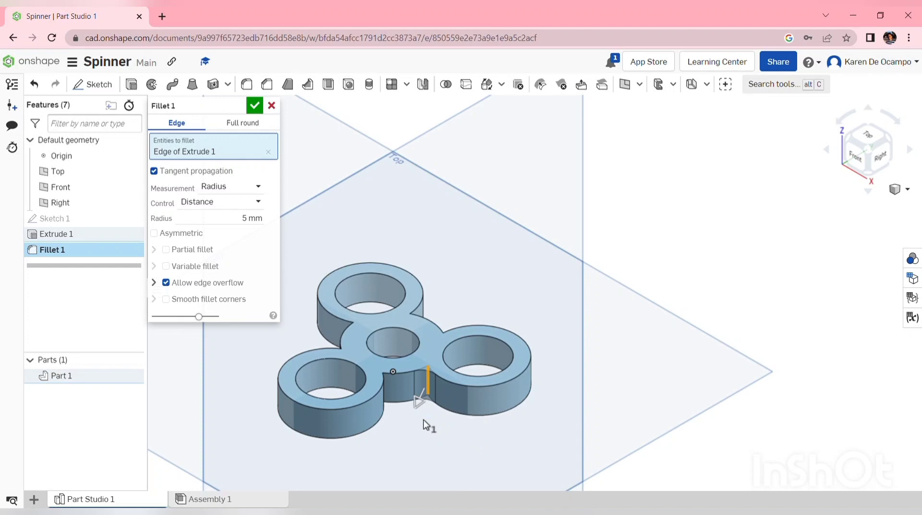
pyautogui.moveTo(409, 426); pyautogui.dragTo(391, 426, button='right')
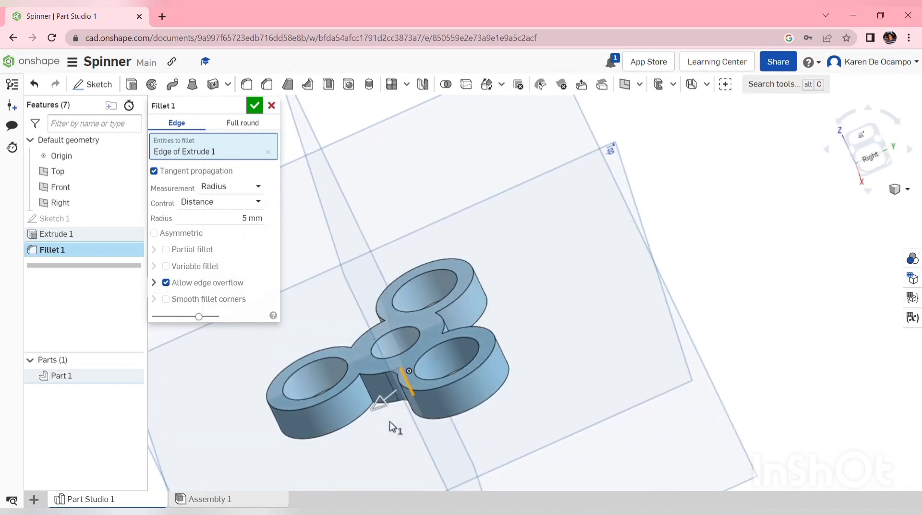
pyautogui.click(368, 395)
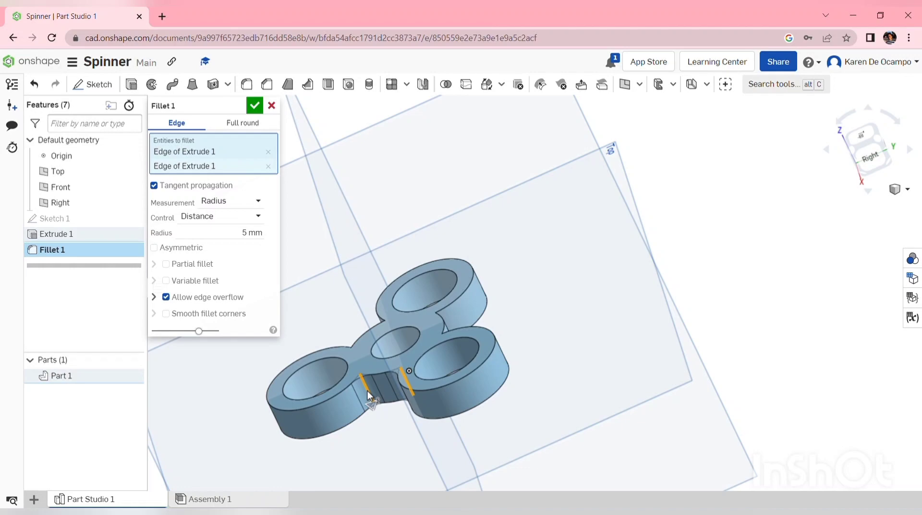
pyautogui.moveTo(524, 336); pyautogui.dragTo(459, 340, button='right')
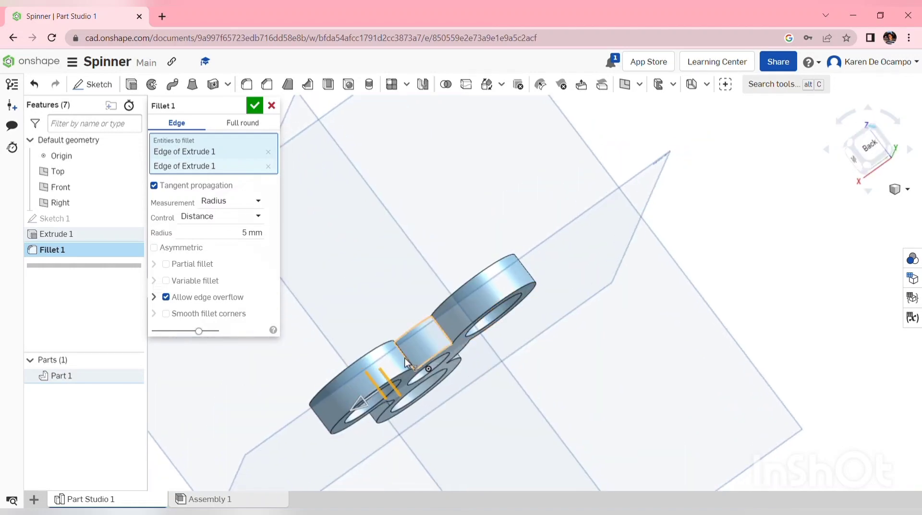
pyautogui.click(407, 360)
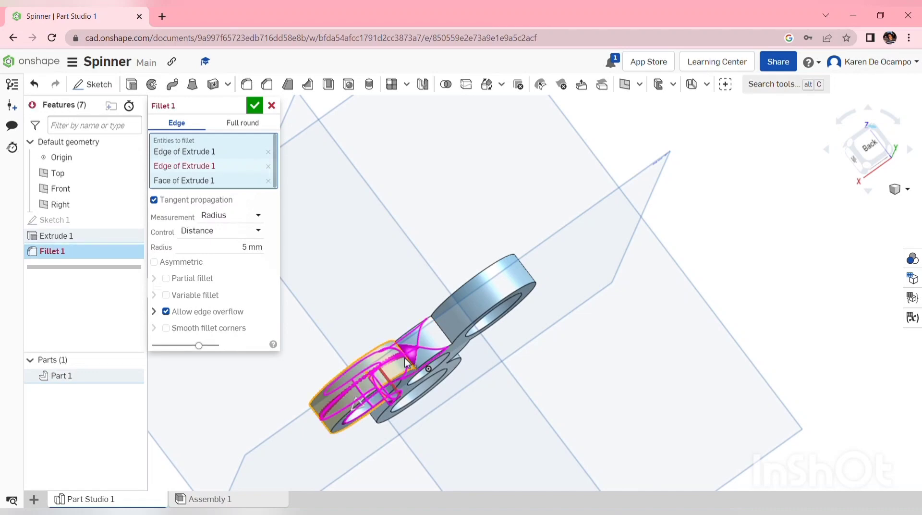
pyautogui.hotkey('ctrl', 'z')
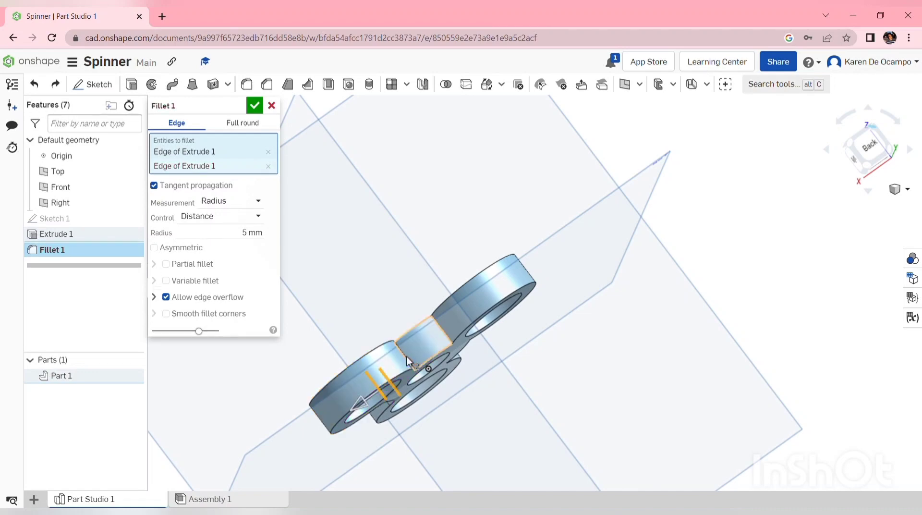
pyautogui.click(448, 337)
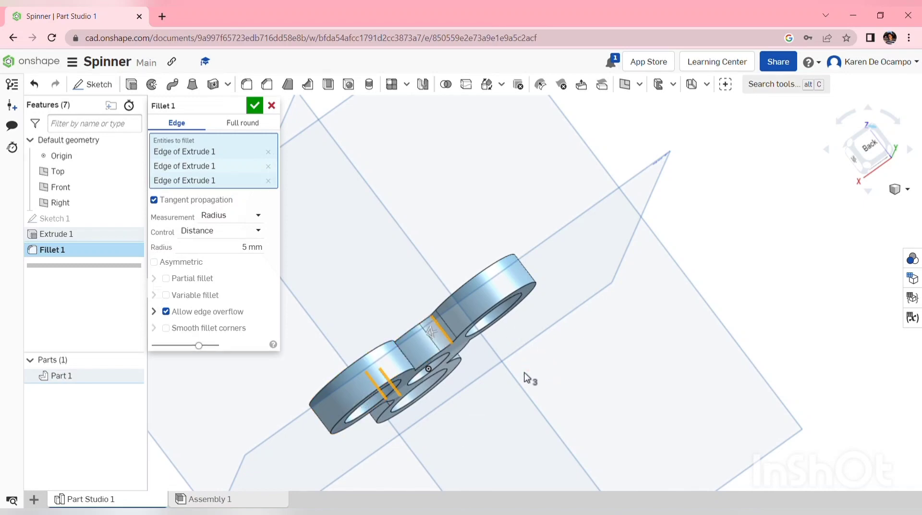
pyautogui.press('Escape')
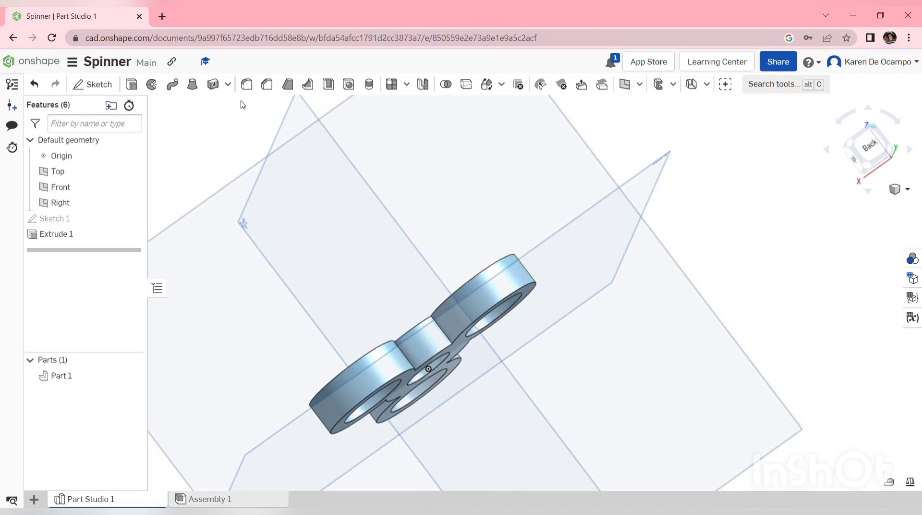
# Step: Start a fillet and select the four vertical notch-corner edges of the spinner
pyautogui.click(246, 85)
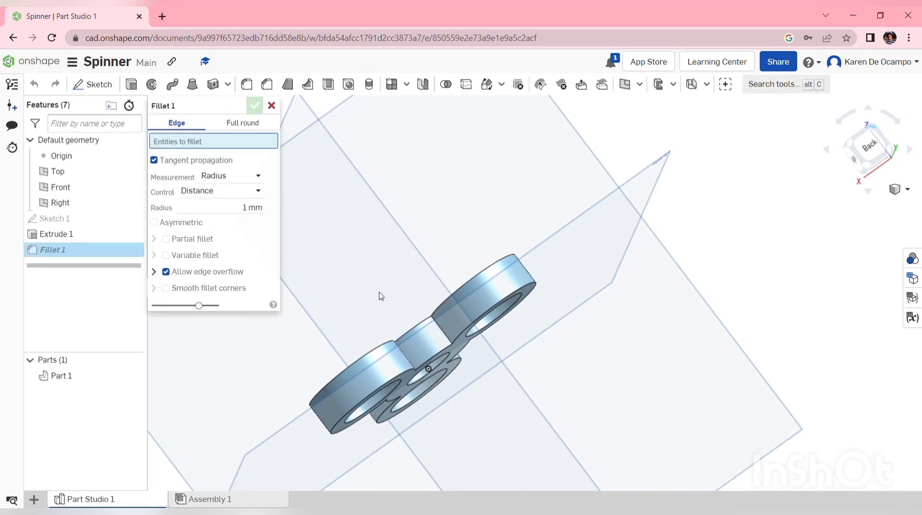
pyautogui.click(444, 334)
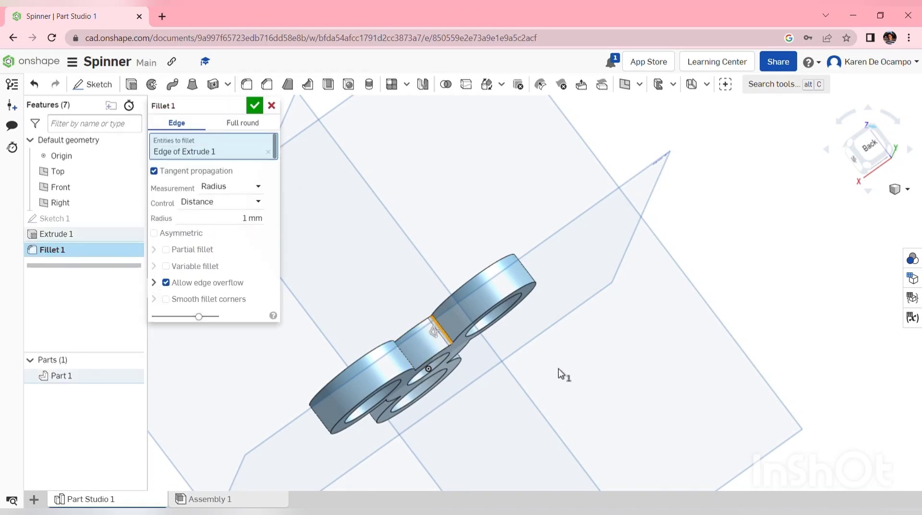
pyautogui.moveTo(558, 373); pyautogui.dragTo(528, 373, button='right')
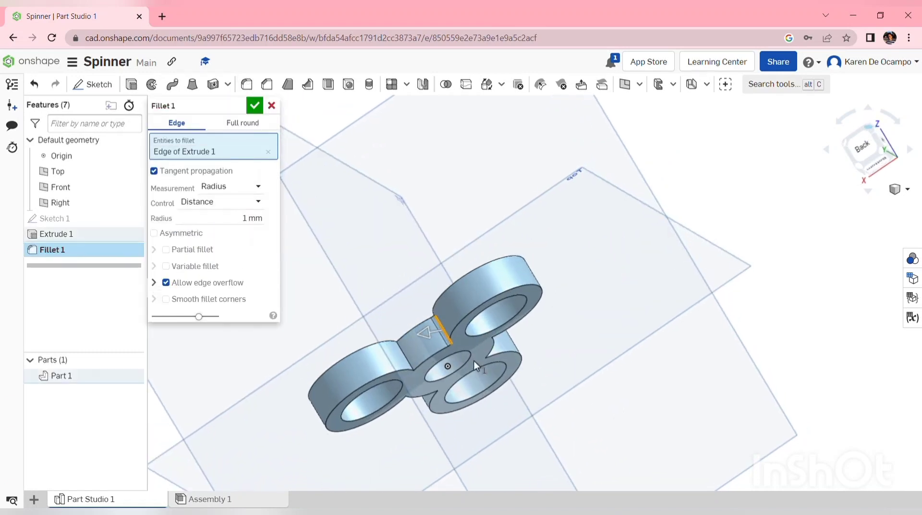
pyautogui.click(407, 365)
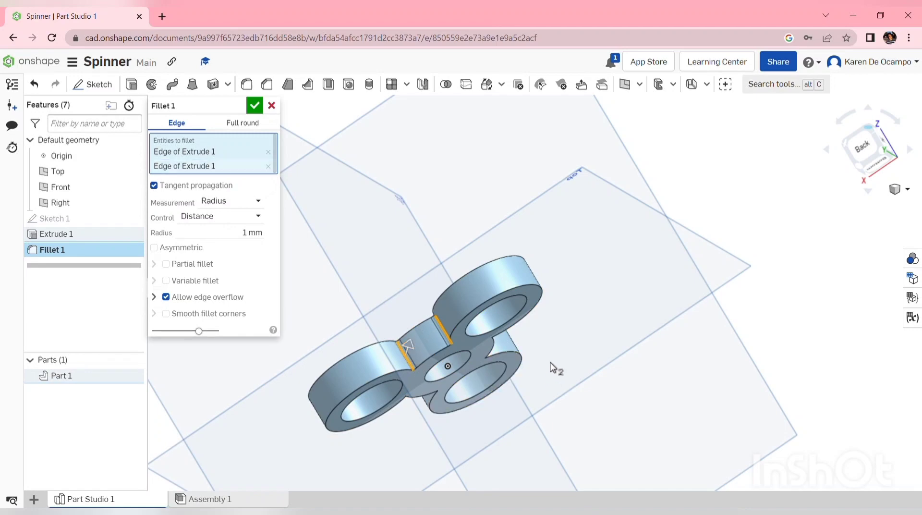
pyautogui.moveTo(550, 366); pyautogui.dragTo(464, 406, button='right')
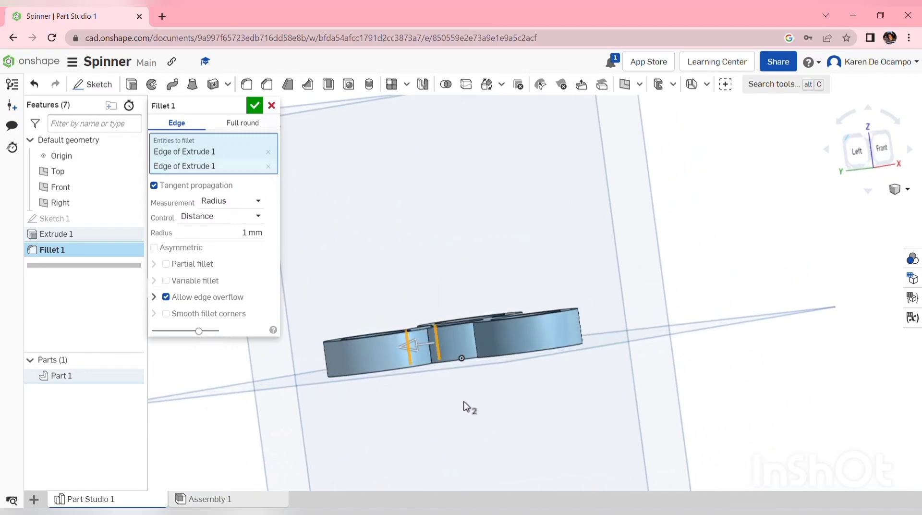
pyautogui.click(431, 356)
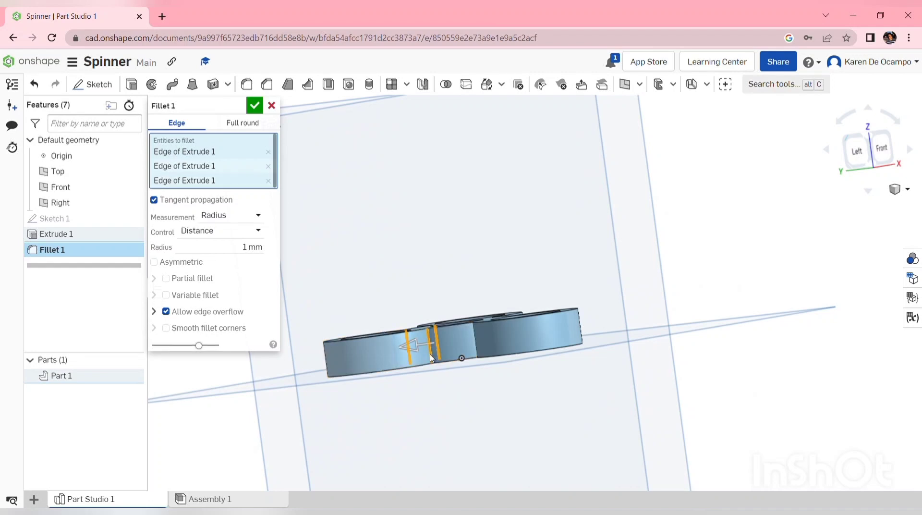
pyautogui.click(476, 342)
# Step: Check the 1 mm fillet preview from the Front view, then return to Isometric
pyautogui.moveTo(544, 386); pyautogui.dragTo(458, 401, button='right')
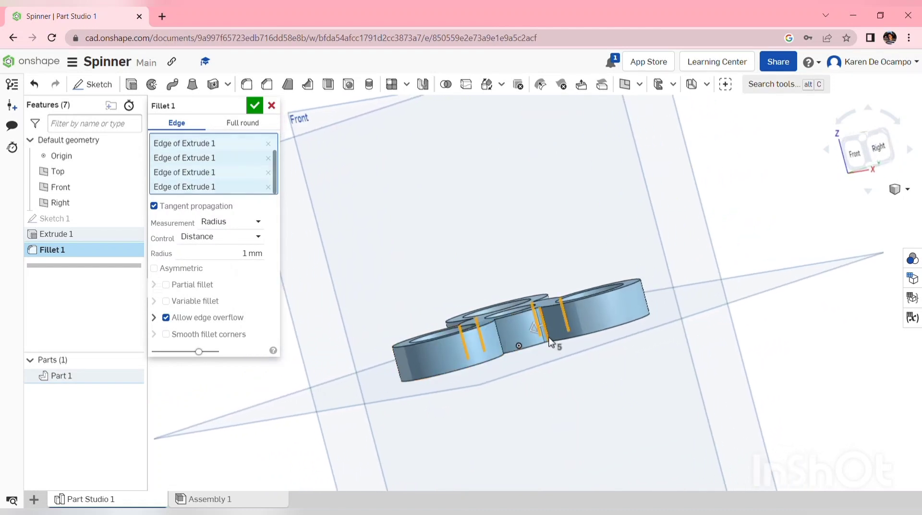
pyautogui.moveTo(547, 337); pyautogui.dragTo(474, 333, button='right')
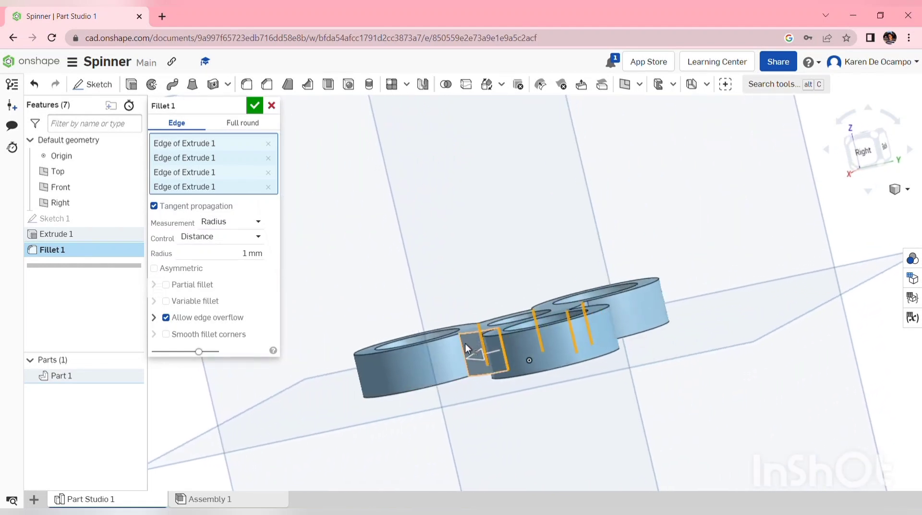
pyautogui.scroll(-2, 732, 383)
pyautogui.scroll(-1, 732, 384)
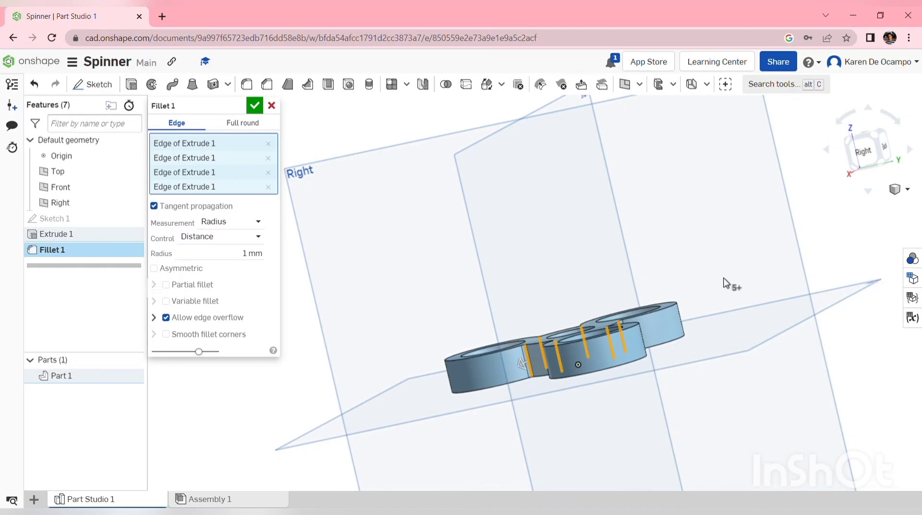
pyautogui.moveTo(725, 282); pyautogui.dragTo(684, 292, button='right')
pyautogui.click(869, 151)
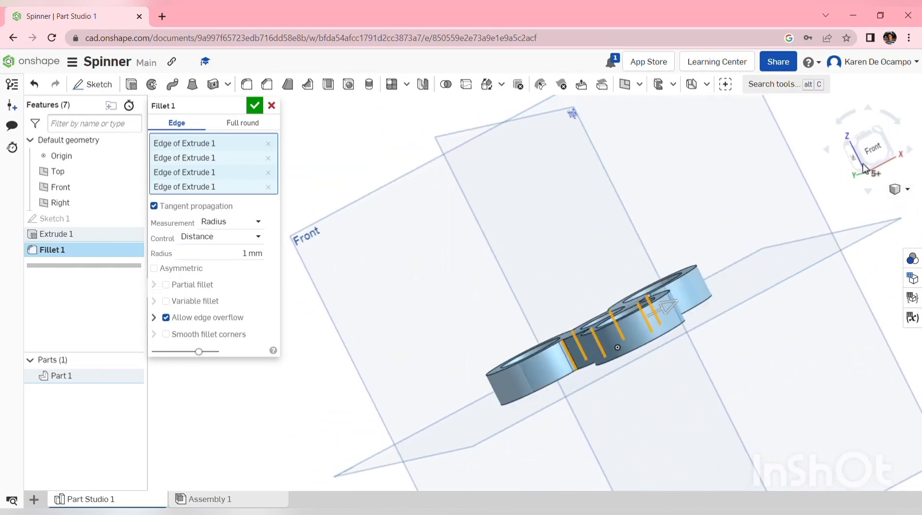
pyautogui.click(901, 189)
pyautogui.click(892, 211)
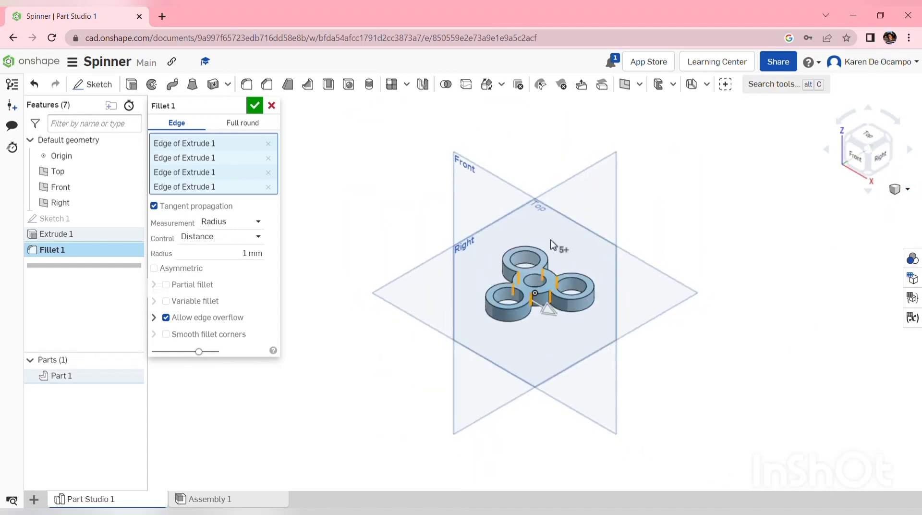
# Step: Commit Fillet 1 and hide the Top, Front and Right planes
pyautogui.click(254, 106)
pyautogui.click(134, 157)
pyautogui.click(134, 157)
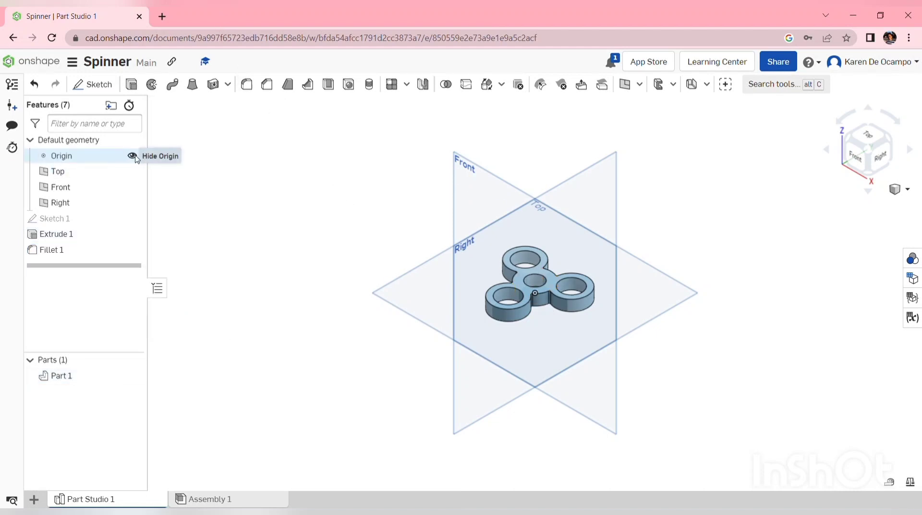
pyautogui.click(133, 172)
pyautogui.click(132, 187)
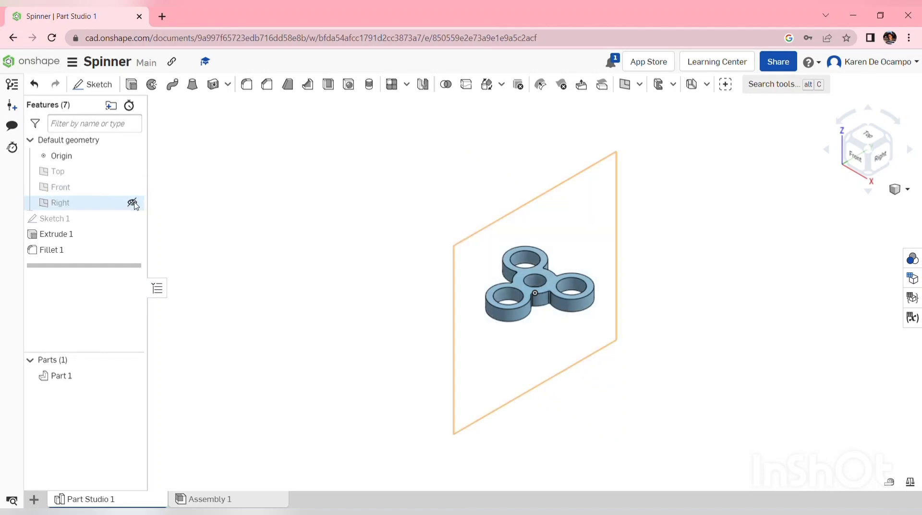
pyautogui.click(132, 203)
# Step: Zoom to fit the whole spinner and begin a second fillet feature
pyautogui.rightClick(676, 304)
pyautogui.click(699, 335)
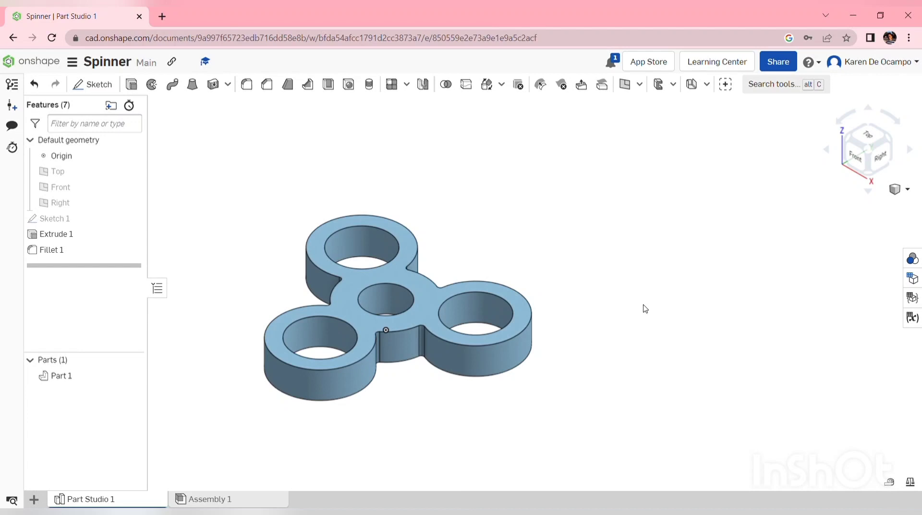
pyautogui.scroll(3, 454, 393)
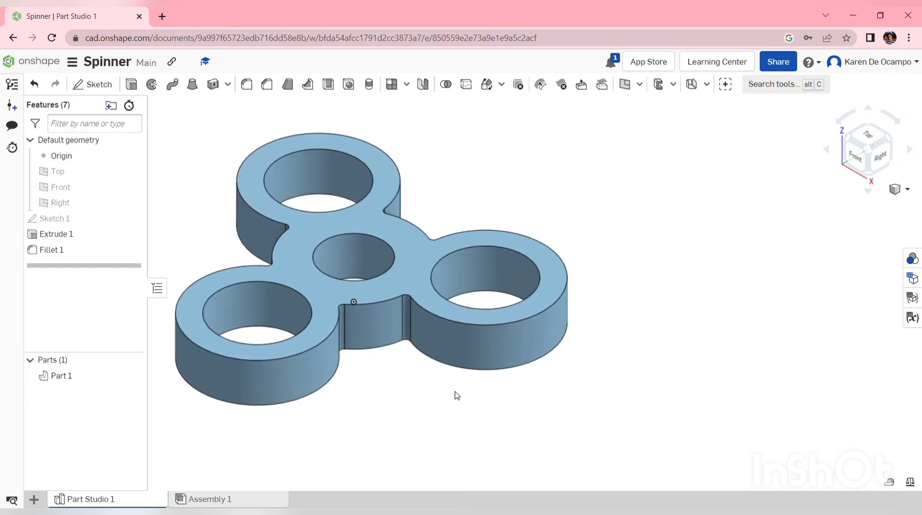
pyautogui.scroll(-4, 456, 394)
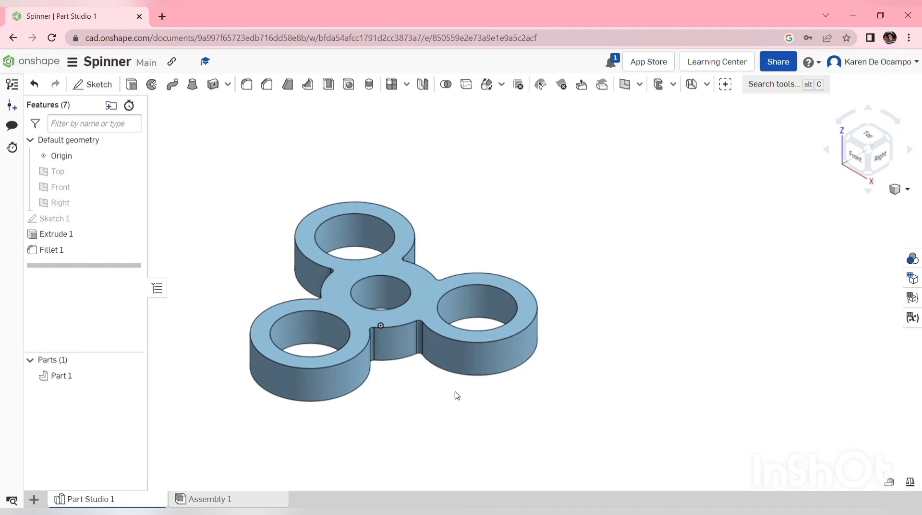
pyautogui.click(247, 85)
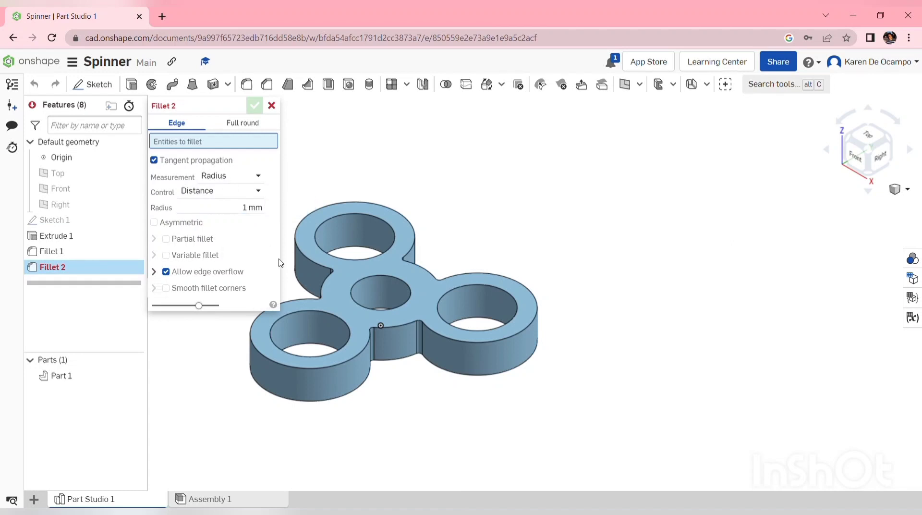
# Step: Box-select every edge of the spinner and apply Fillet 2 at 1 mm radius
pyautogui.moveTo(284, 137); pyautogui.dragTo(469, 397)
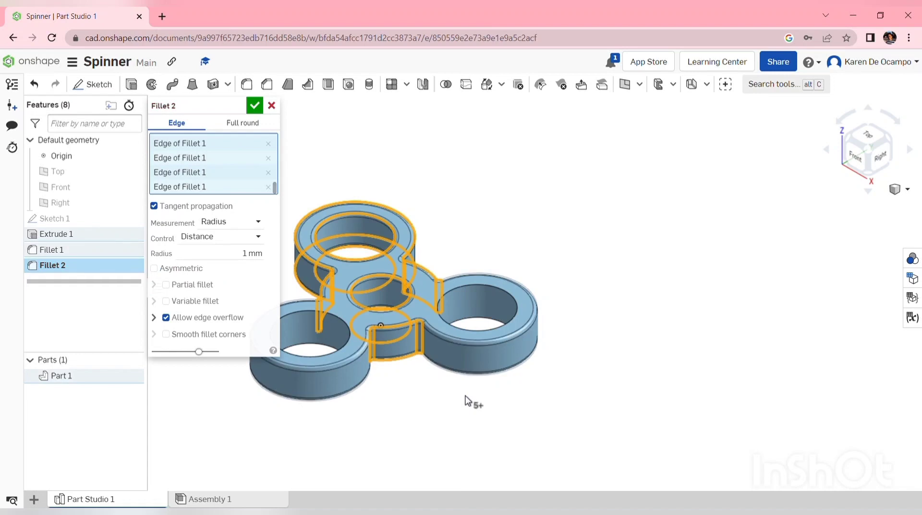
pyautogui.press('Escape')
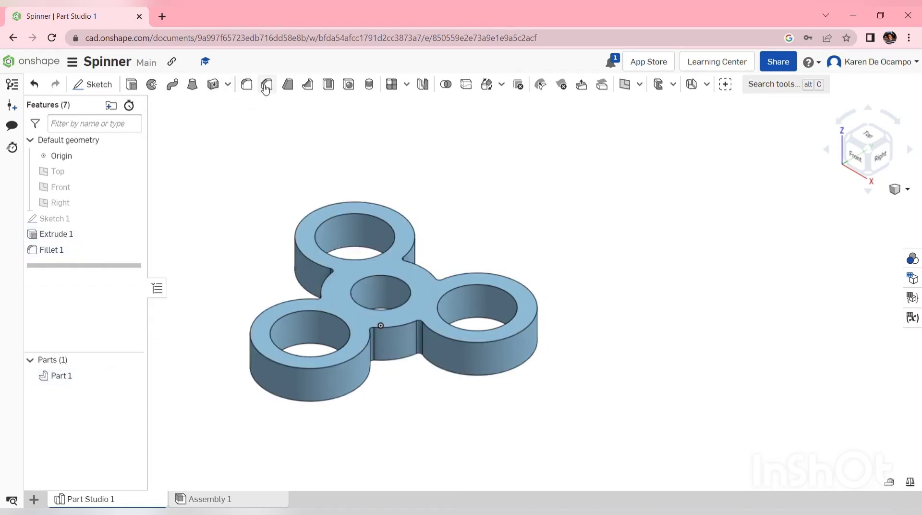
pyautogui.click(249, 87)
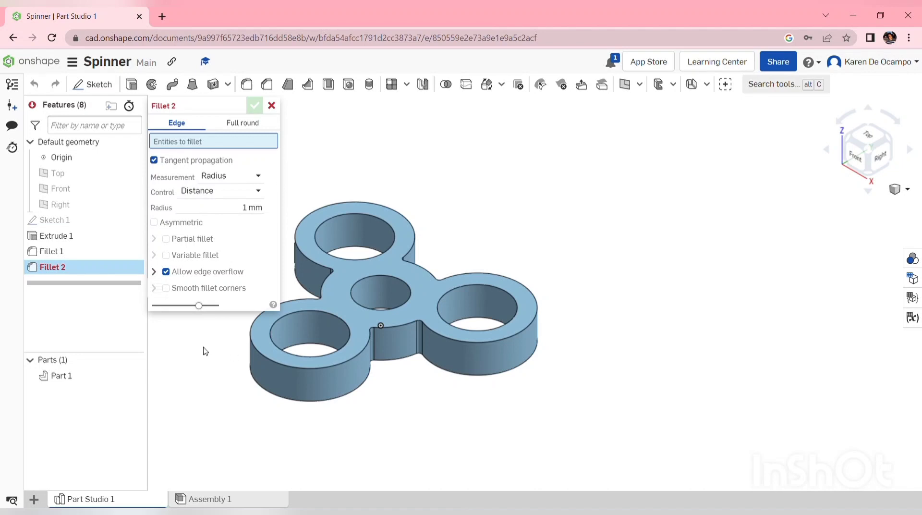
pyautogui.moveTo(201, 452); pyautogui.dragTo(634, 168)
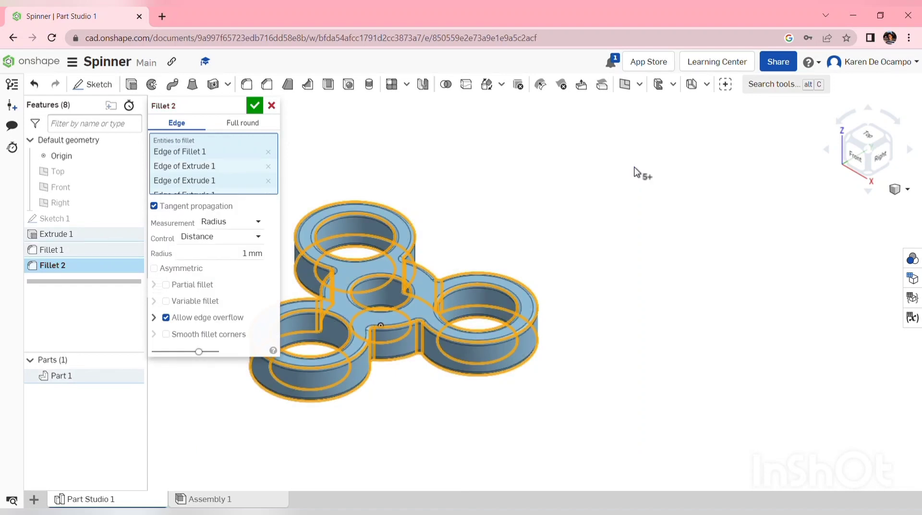
pyautogui.press('Return')
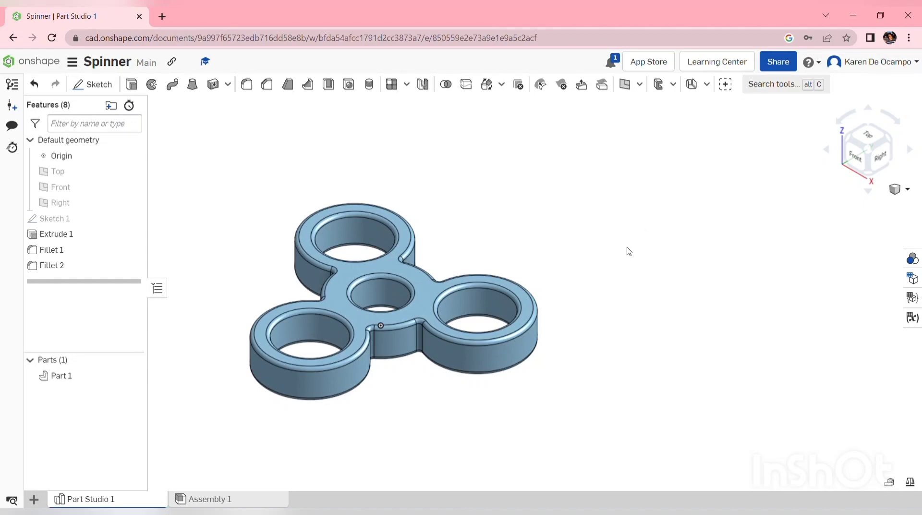
pyautogui.moveTo(629, 251); pyautogui.dragTo(597, 188, button='right')
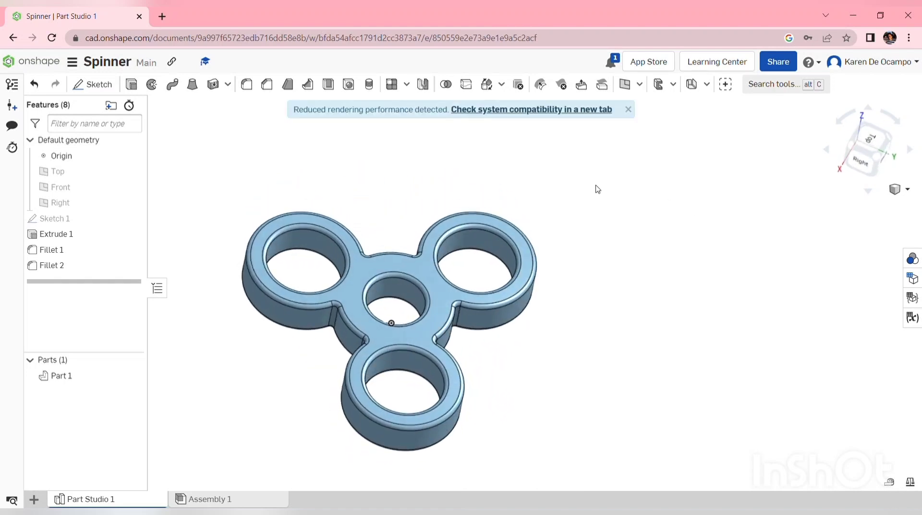
pyautogui.rightClick(143, 500)
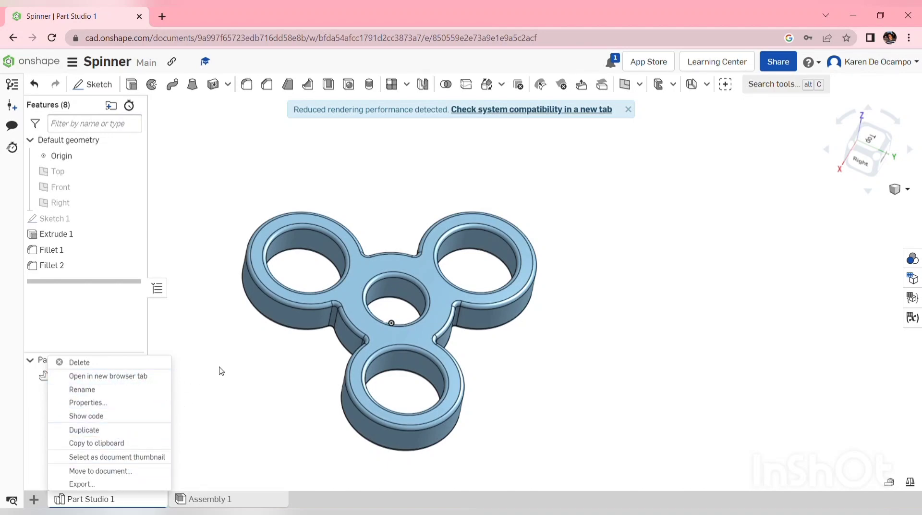
pyautogui.click(221, 371)
pyautogui.rightClick(82, 379)
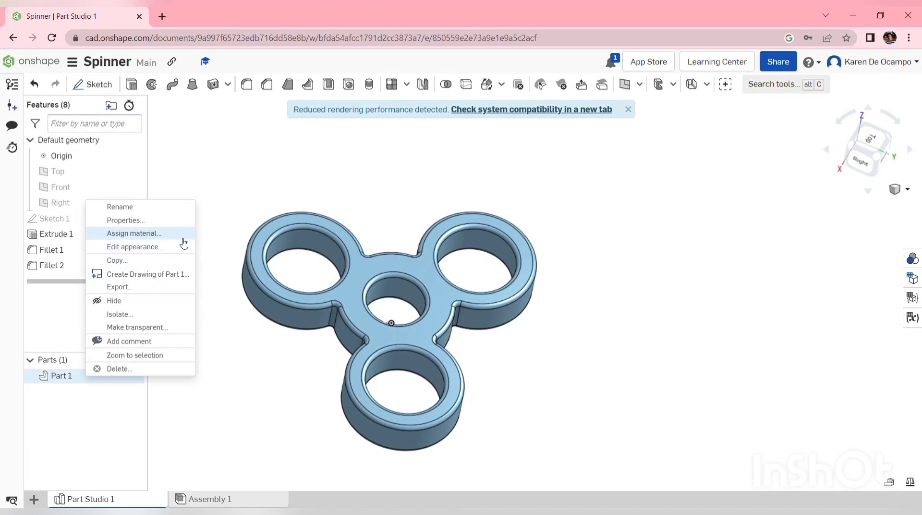
pyautogui.click(248, 375)
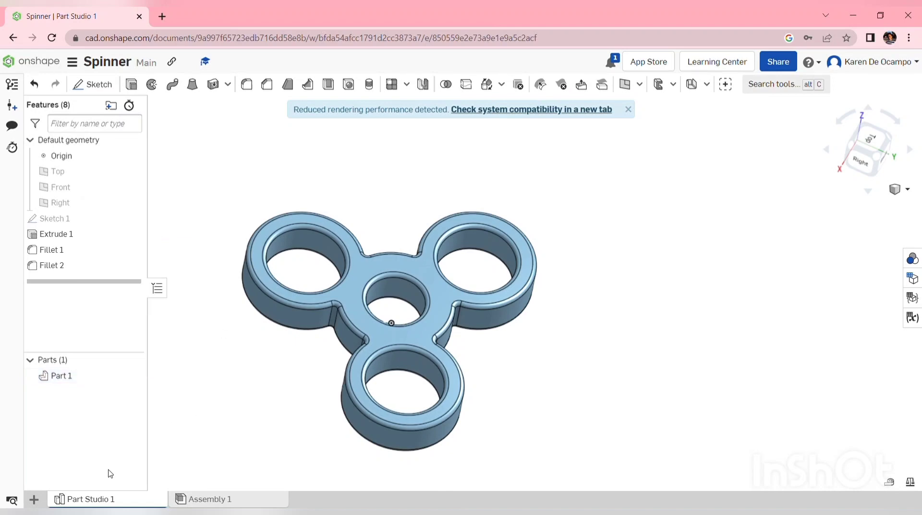
pyautogui.rightClick(75, 501)
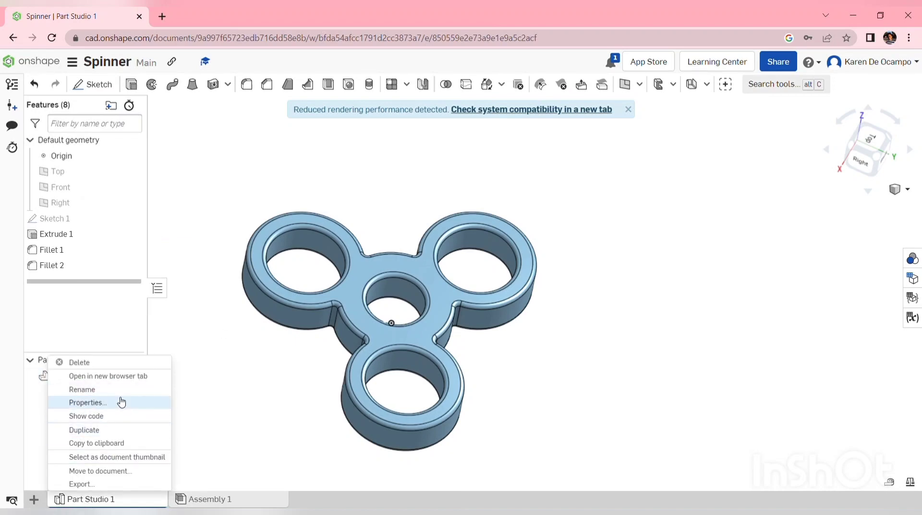
pyautogui.click(121, 403)
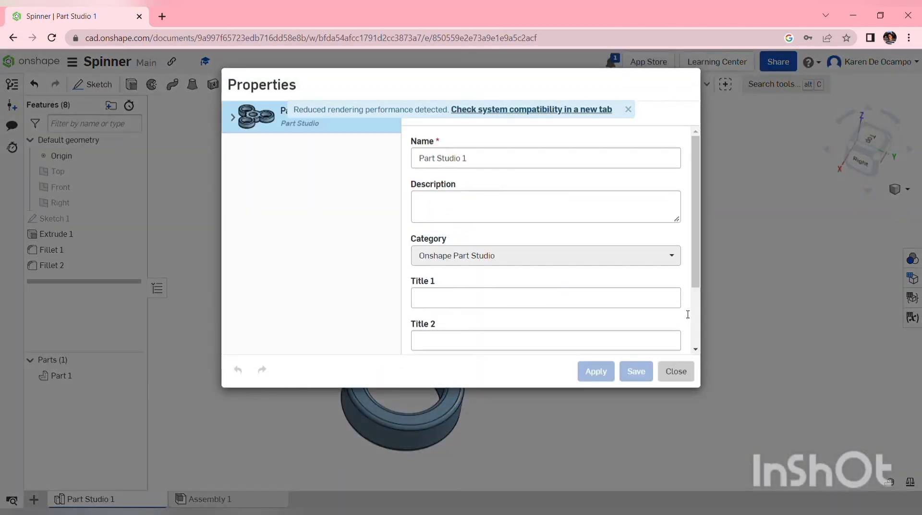
pyautogui.click(685, 372)
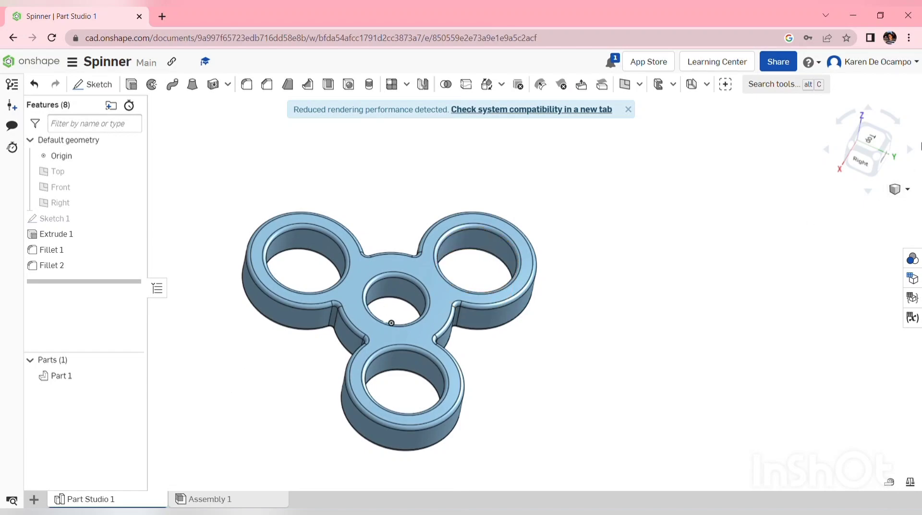
# Step: Switch the finished spinner back to the Isometric view orientation
pyautogui.click(906, 189)
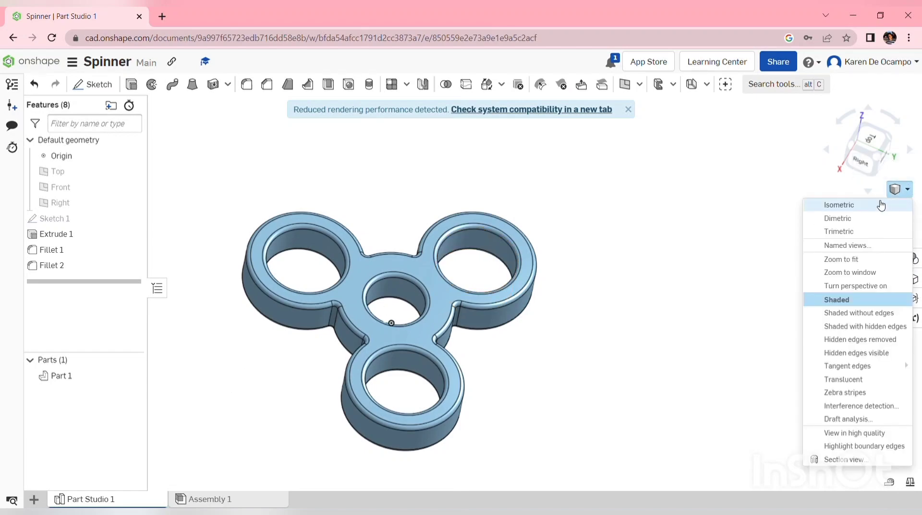
pyautogui.click(879, 203)
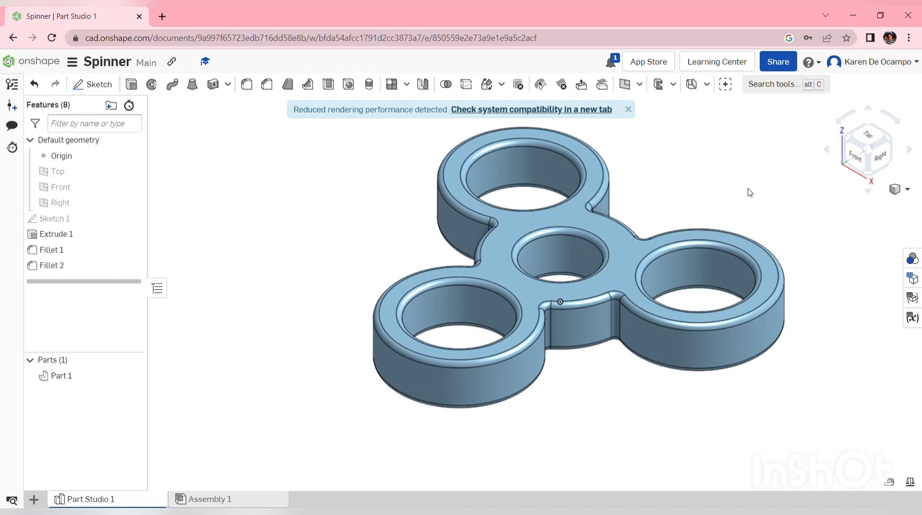